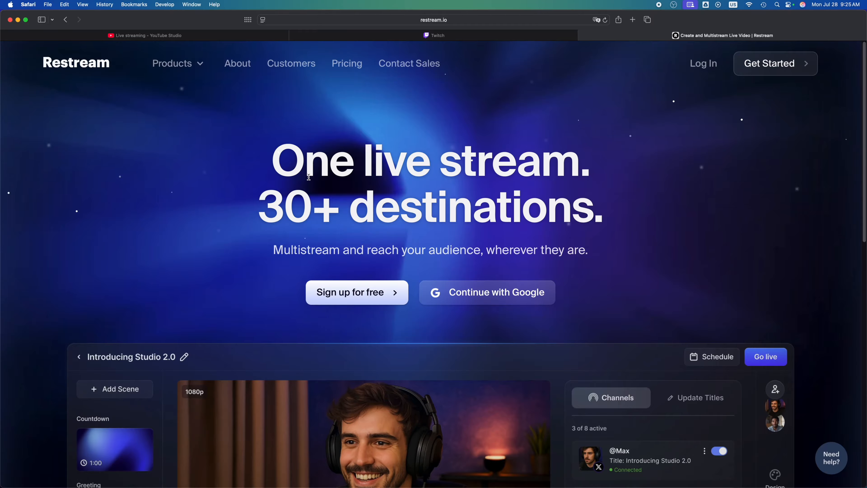
Open the Multistreaming product page and examine its supported social platforms and multi-channel options
{"action": "scroll", "coordinate": [309, 176], "scroll_direction": "down", "scroll_amount": 1}
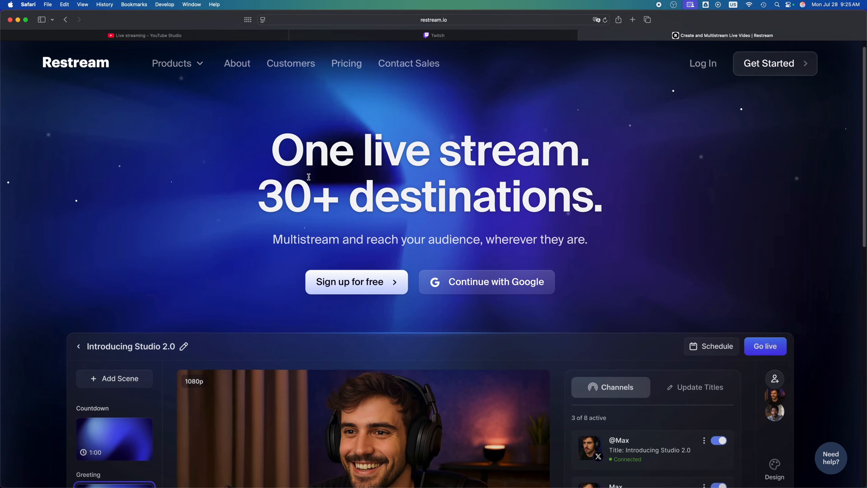
{"action": "scroll", "coordinate": [309, 176], "scroll_direction": "up", "scroll_amount": 1}
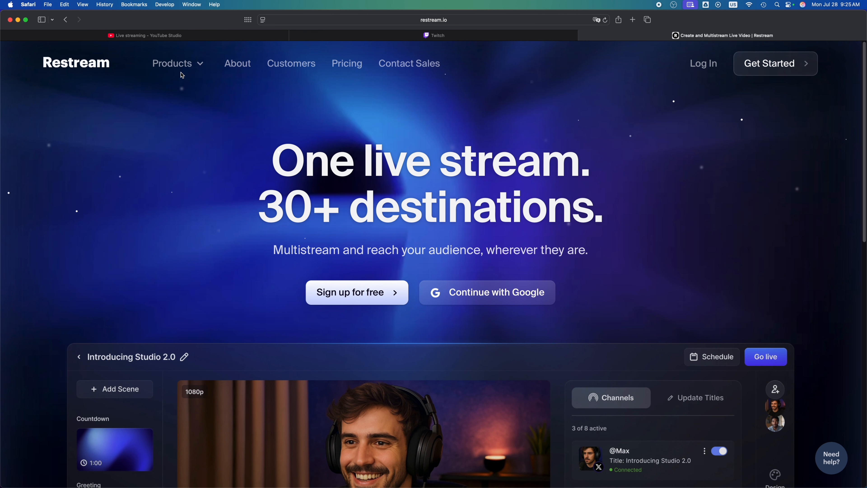
{"action": "mouse_move", "coordinate": [178, 66]}
{"action": "mouse_move", "coordinate": [178, 63]}
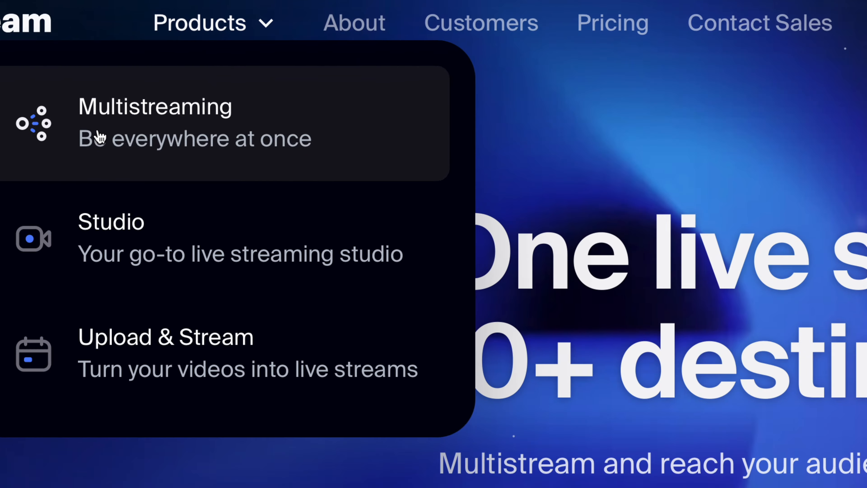
{"action": "left_click", "coordinate": [166, 139]}
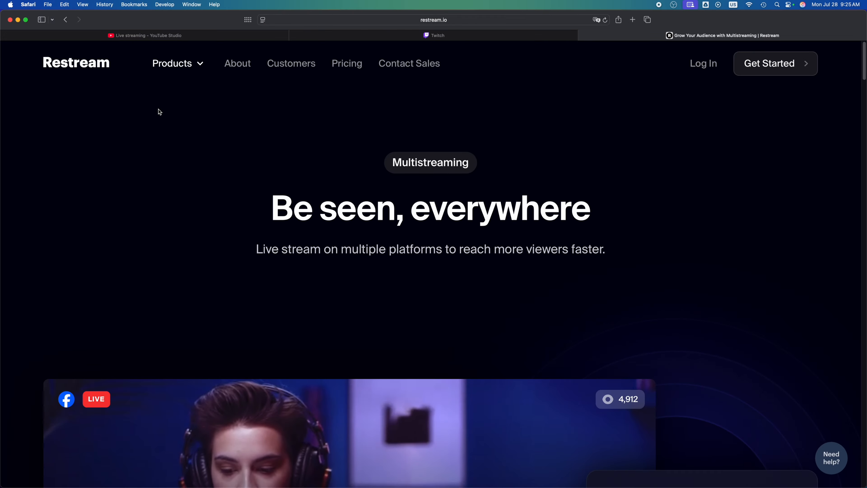
{"action": "scroll", "coordinate": [349, 218], "scroll_direction": "down", "scroll_amount": 15}
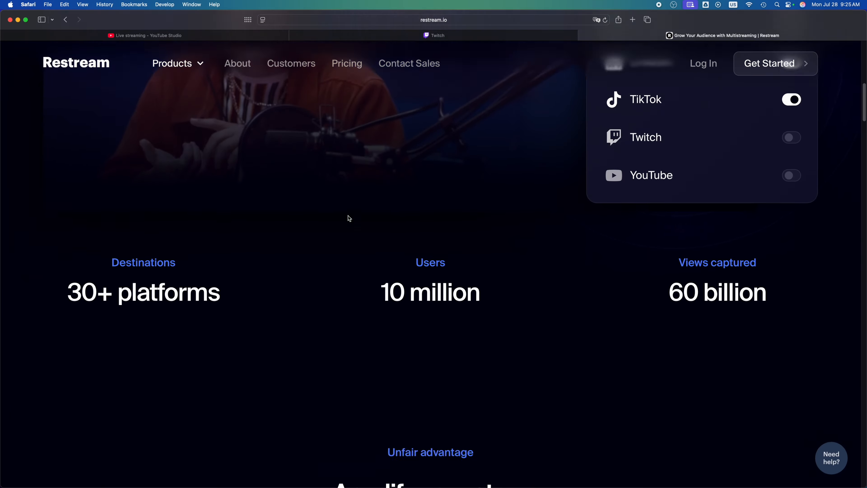
{"action": "scroll", "coordinate": [349, 218], "scroll_direction": "down", "scroll_amount": 8}
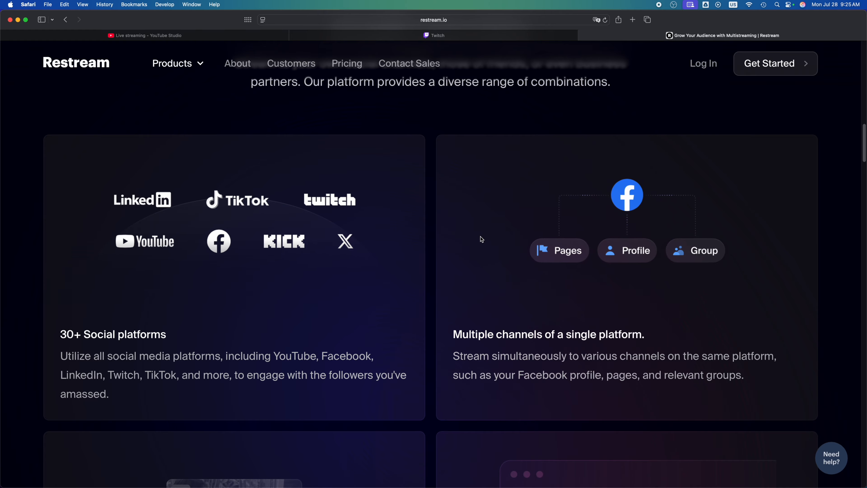
{"action": "scroll", "coordinate": [481, 236], "scroll_direction": "down", "scroll_amount": 2}
{"action": "scroll", "coordinate": [481, 236], "scroll_direction": "down", "scroll_amount": 3}
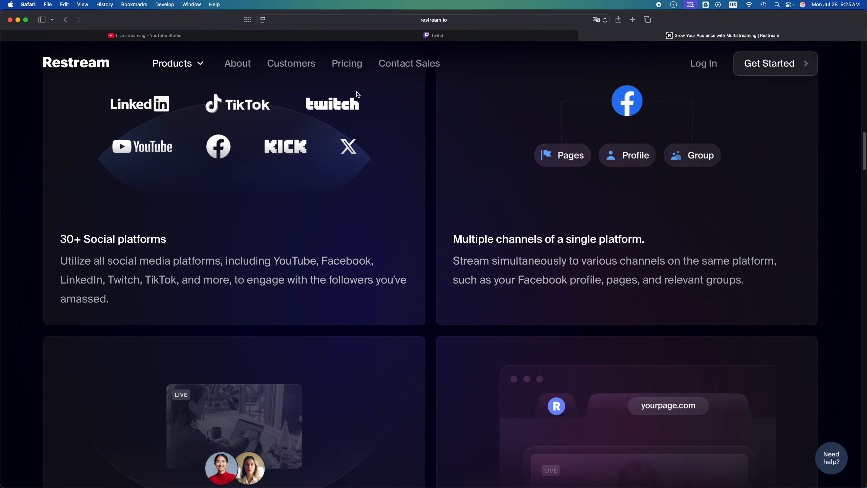
{"action": "scroll", "coordinate": [467, 202], "scroll_direction": "up", "scroll_amount": 15}
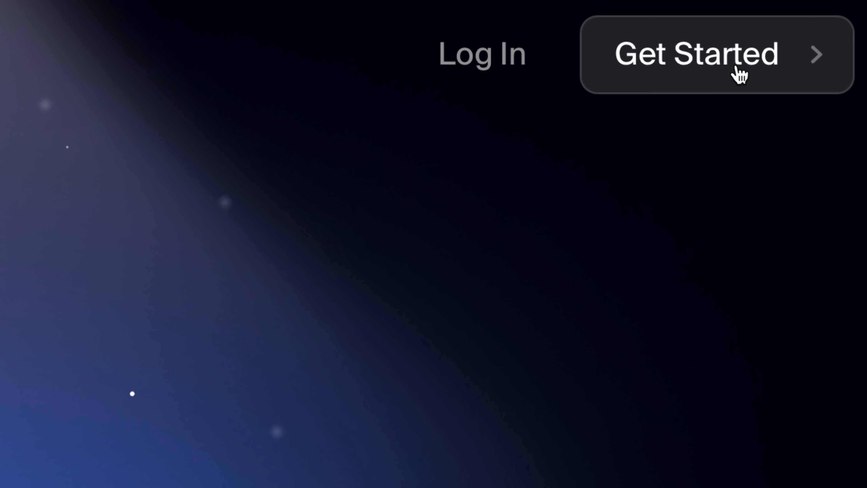
Get started with a Restream account and dismiss the plan offer after comparing monthly and annual pricing
{"action": "left_click", "coordinate": [723, 78]}
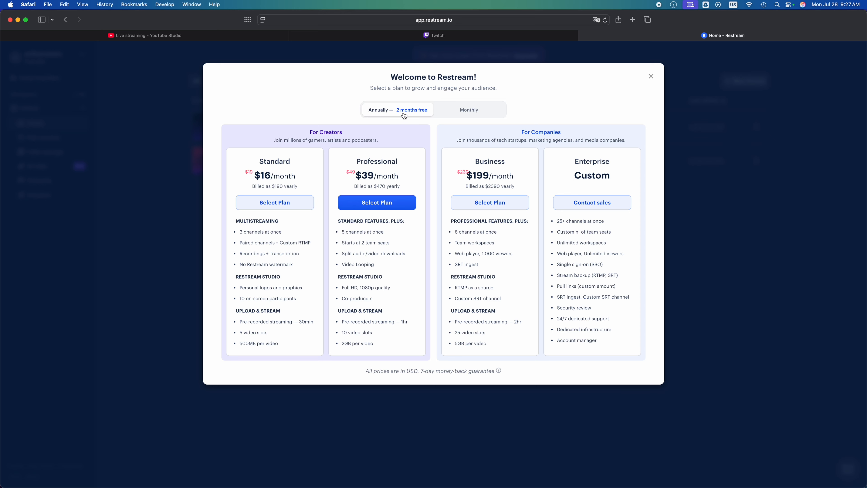
{"action": "left_click", "coordinate": [465, 116]}
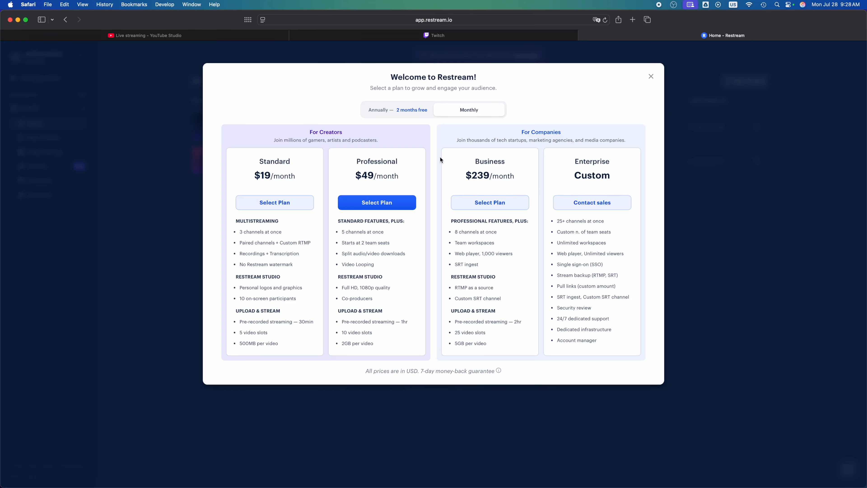
{"action": "left_click", "coordinate": [383, 114]}
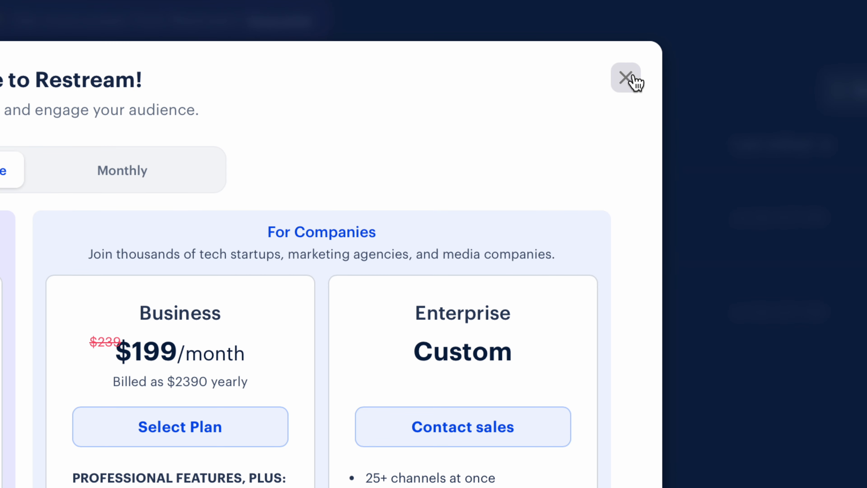
{"action": "left_click", "coordinate": [651, 76]}
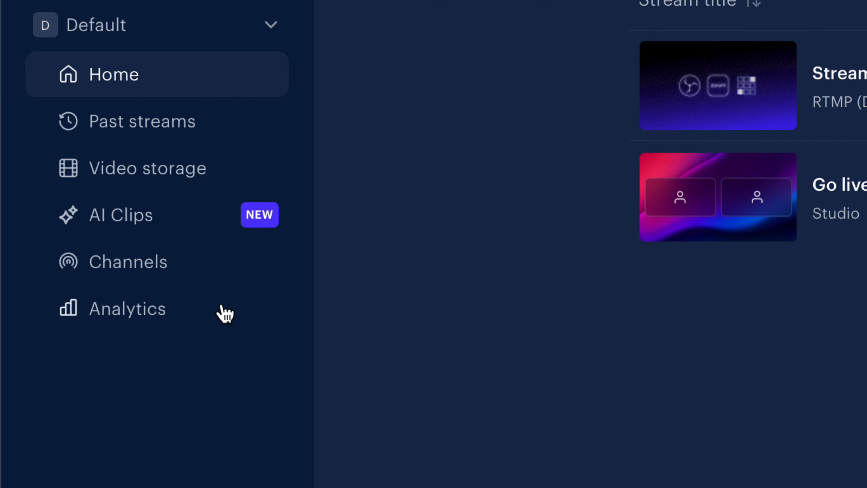
Try to connect a YouTube account from the workspace's channel list
{"action": "left_click", "coordinate": [149, 271]}
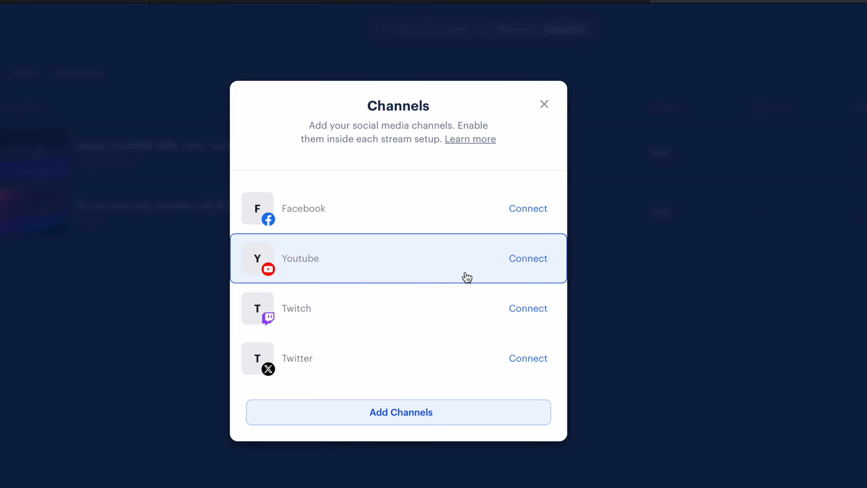
{"action": "left_click", "coordinate": [526, 261]}
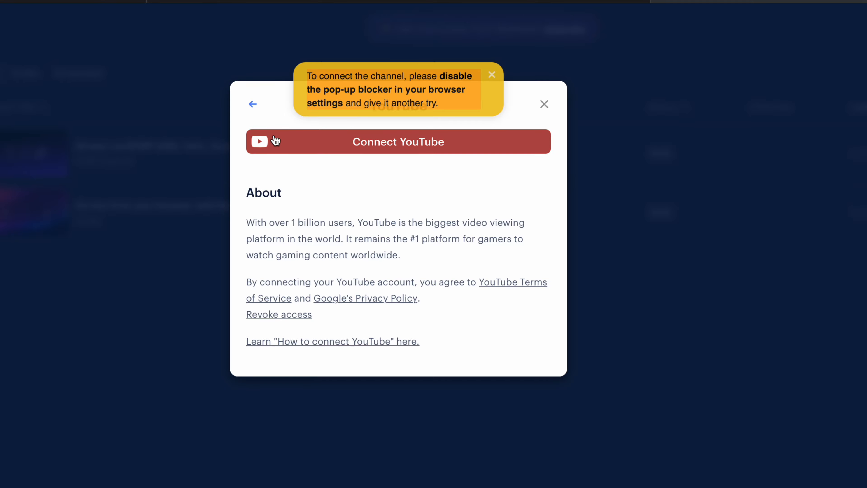
{"action": "left_click", "coordinate": [443, 144]}
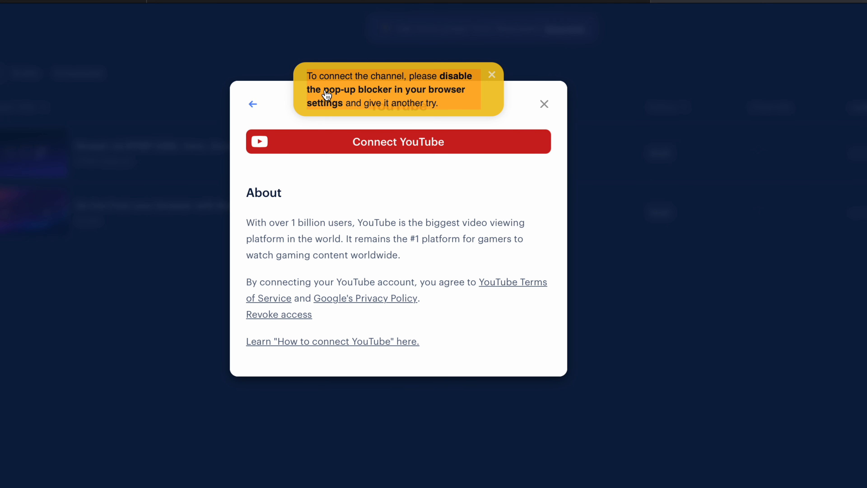
{"action": "left_click", "coordinate": [442, 92]}
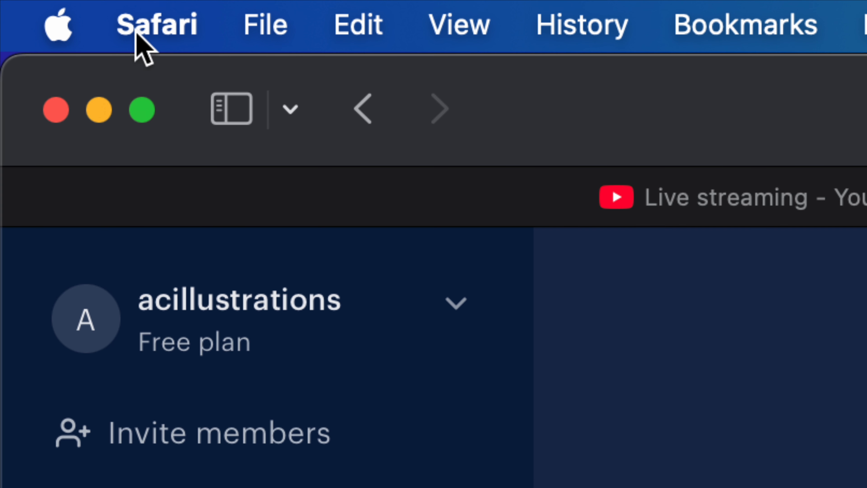
Disable content blockers for app.restream.io in the browser's website settings and dismiss the plan offer and streaming tip
{"action": "left_click", "coordinate": [167, 31]}
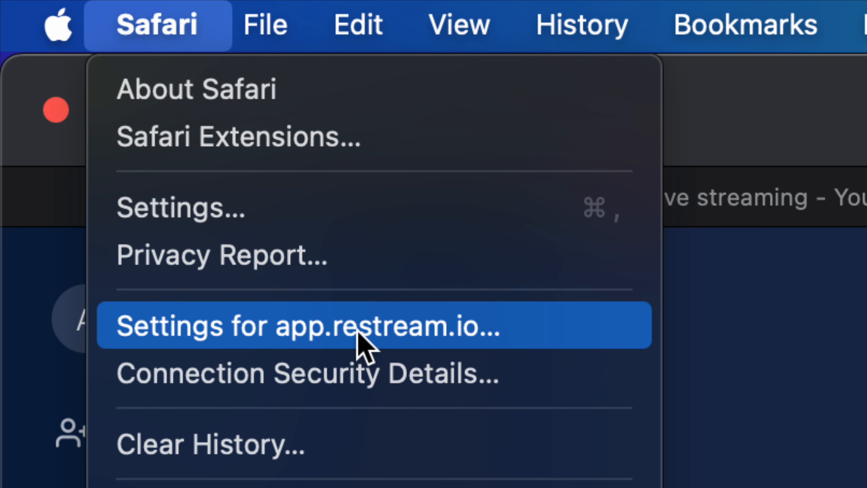
{"action": "left_click", "coordinate": [424, 333]}
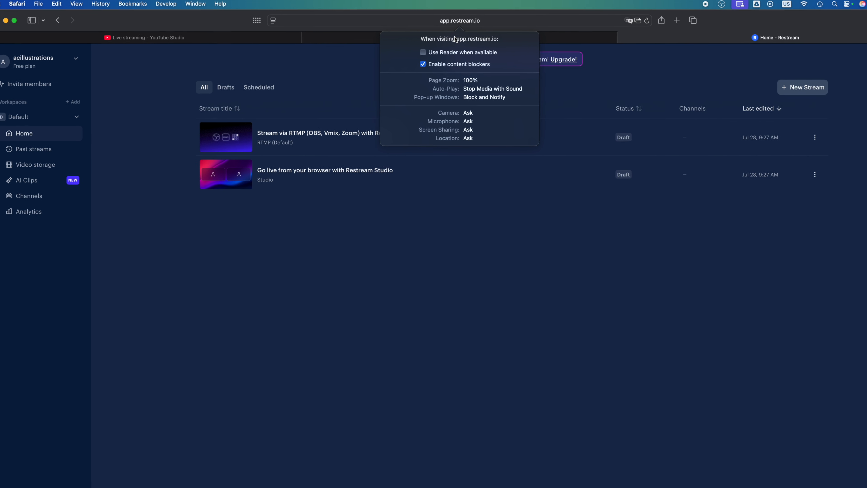
{"action": "left_click", "coordinate": [423, 64]}
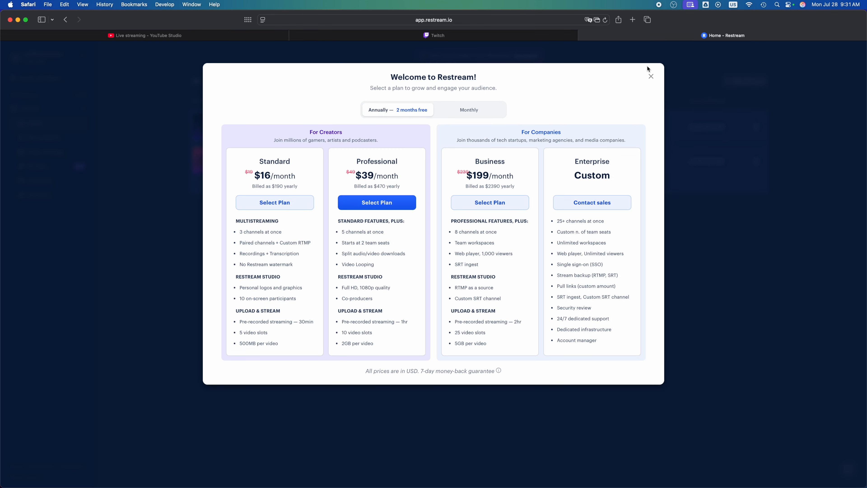
{"action": "left_click", "coordinate": [653, 78]}
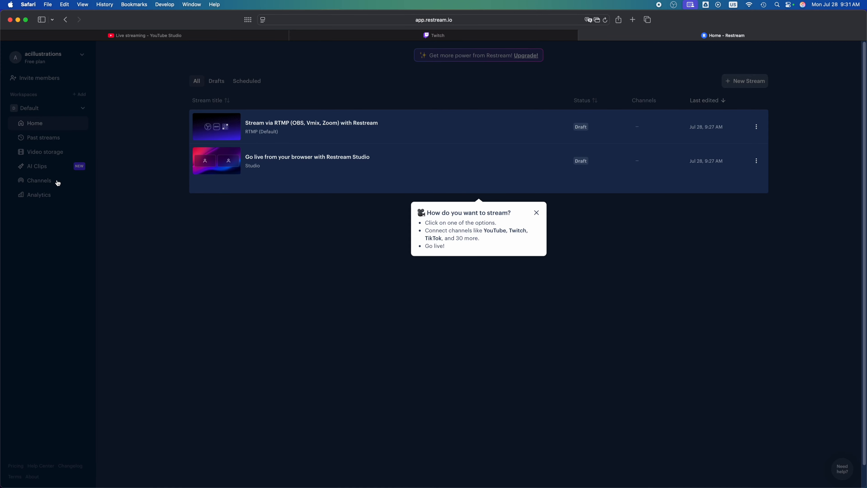
{"action": "left_click", "coordinate": [108, 219]}
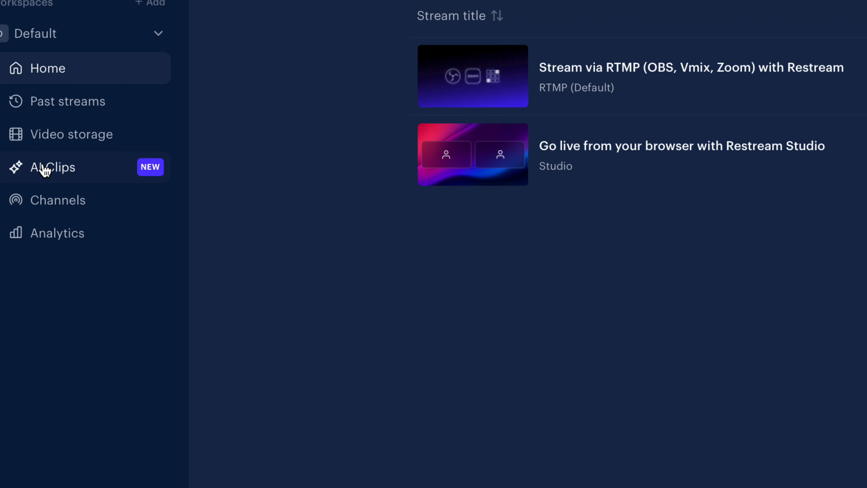
Retry the YouTube connection and set pop-up windows to Allow in the browser's settings for app.restream.io
{"action": "left_click", "coordinate": [59, 207]}
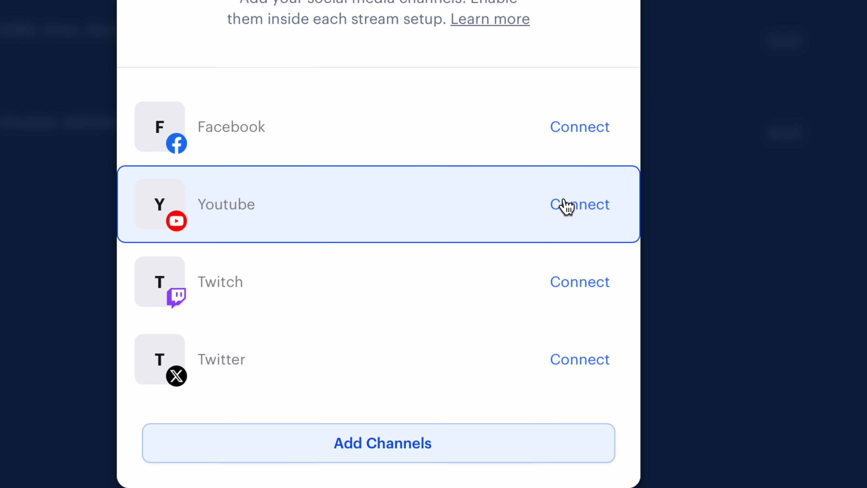
{"action": "left_click", "coordinate": [566, 205]}
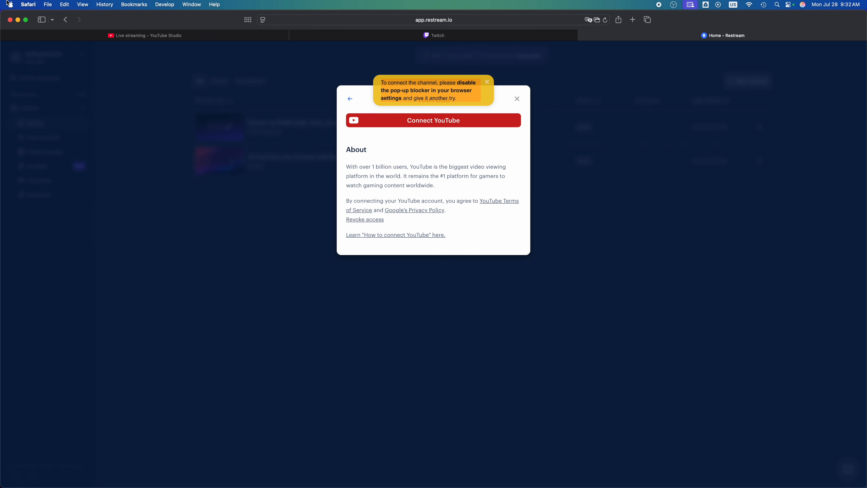
{"action": "left_click", "coordinate": [24, 3]}
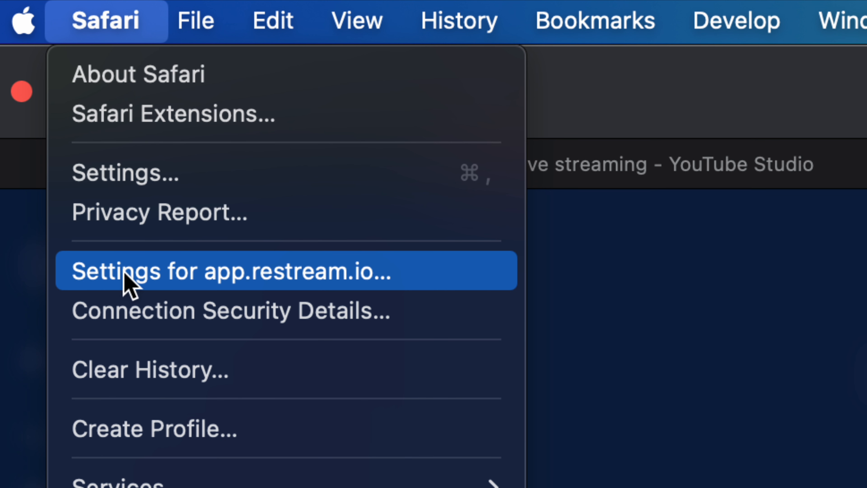
{"action": "left_click", "coordinate": [303, 278]}
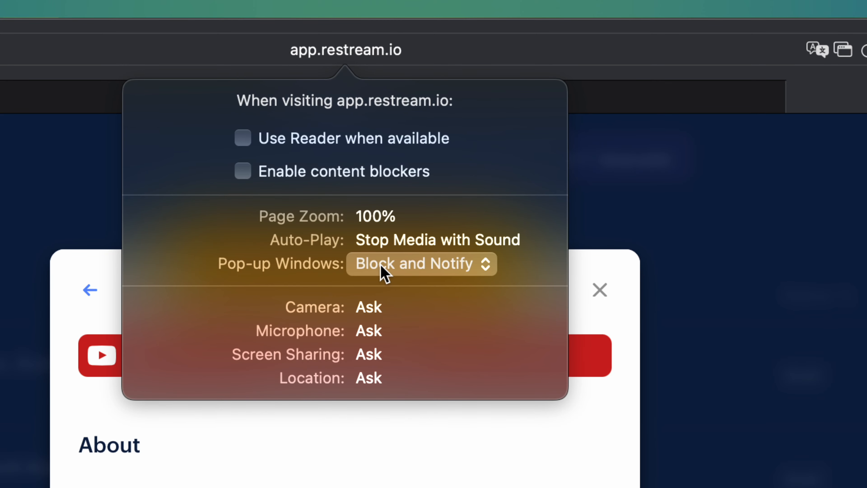
{"action": "left_click", "coordinate": [417, 270]}
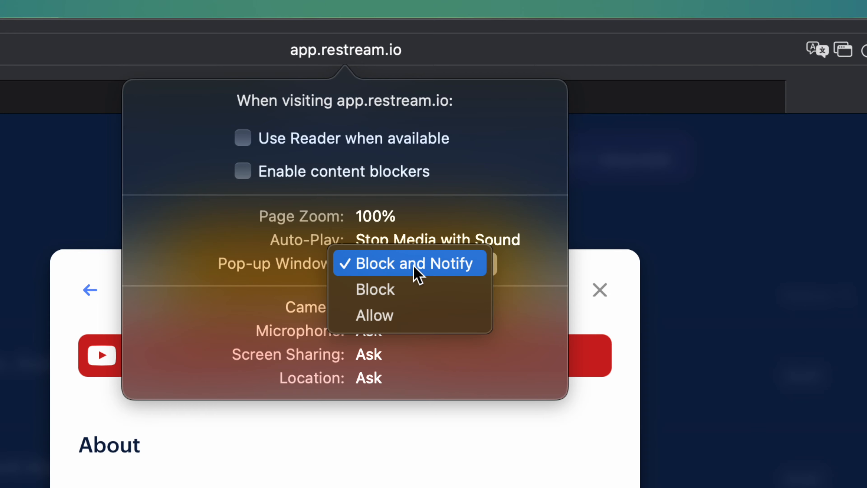
{"action": "left_click", "coordinate": [396, 316]}
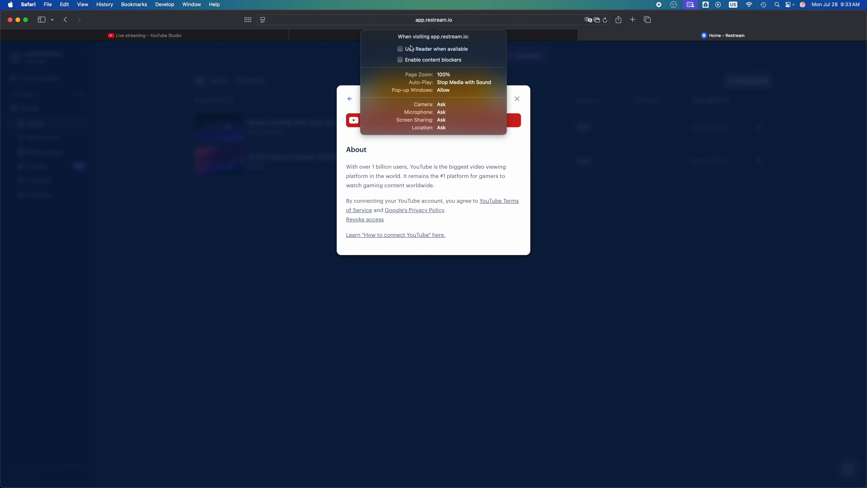
{"action": "left_click", "coordinate": [209, 124]}
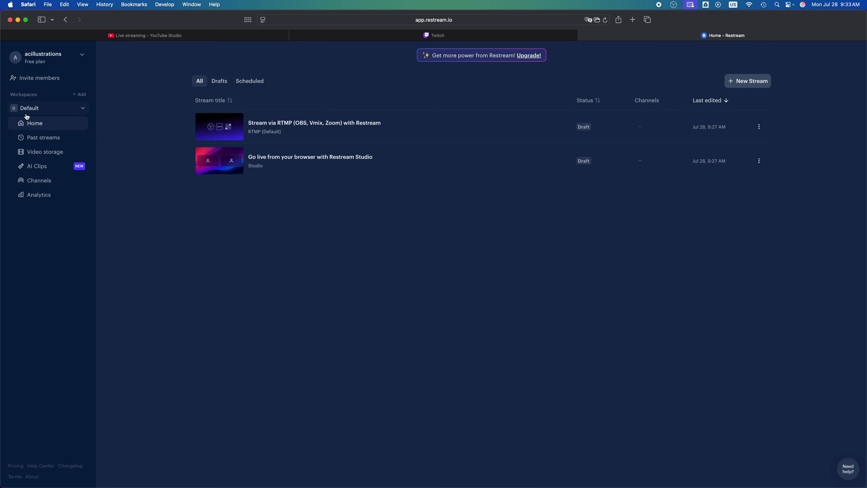
Start the YouTube channel connection again and continue the Google sign-in to Restream with the Tech & Design account
{"action": "left_click", "coordinate": [33, 181]}
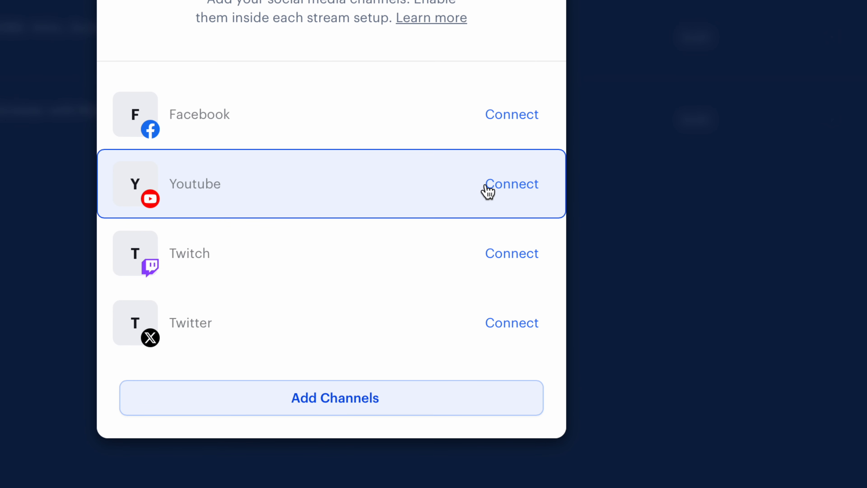
{"action": "left_click", "coordinate": [487, 186]}
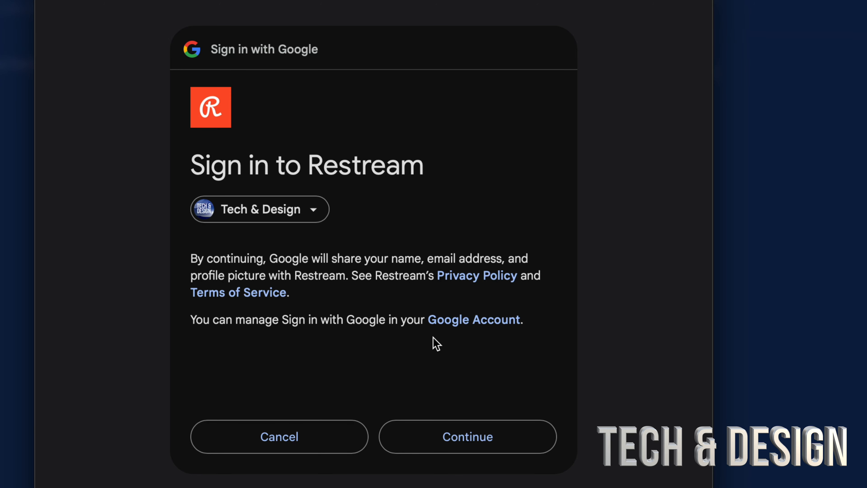
{"action": "left_click", "coordinate": [464, 440]}
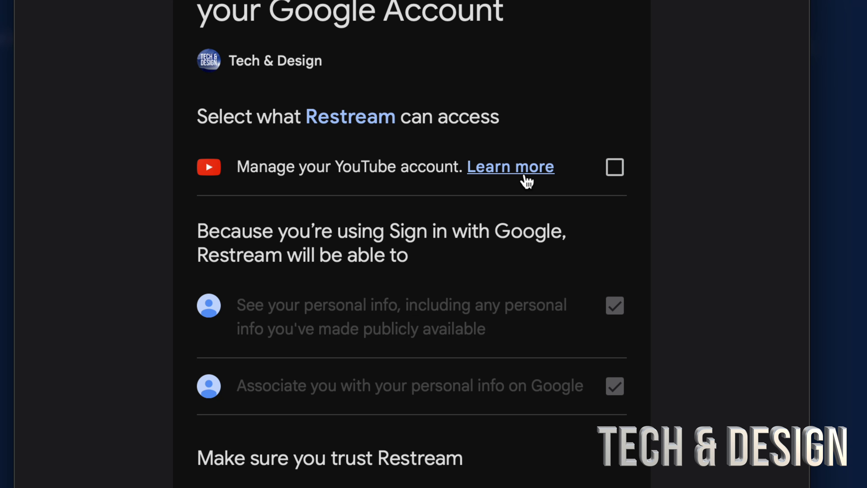
Review the details of the permission to manage the YouTube account and close them
{"action": "left_click", "coordinate": [527, 181]}
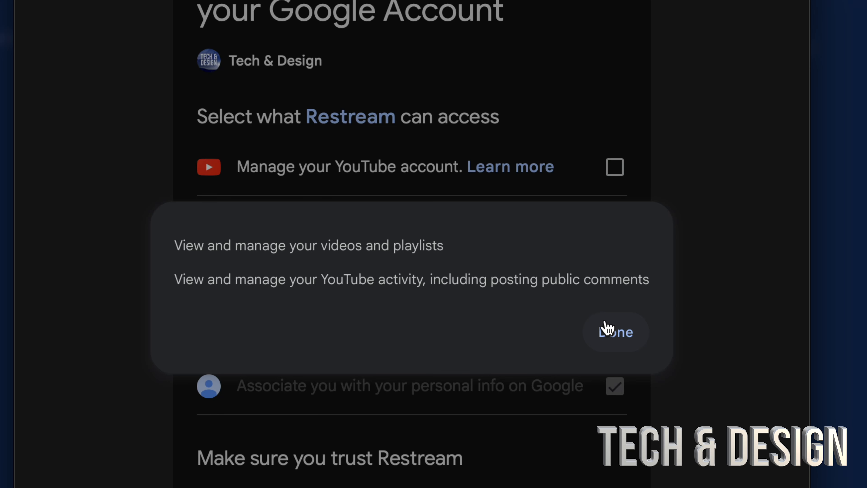
{"action": "left_click", "coordinate": [630, 332]}
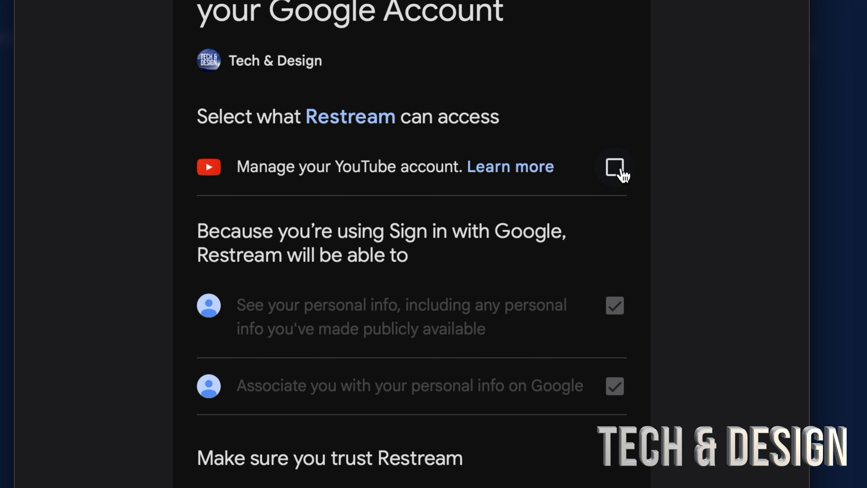
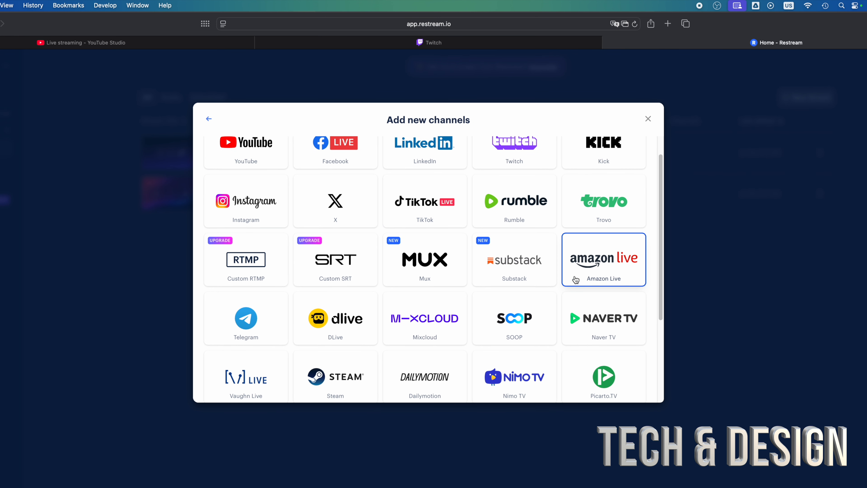
Choose Twitch as the new channel to add and log in to the Twitch account
{"action": "scroll", "coordinate": [575, 279], "scroll_direction": "down", "scroll_amount": 5}
{"action": "scroll", "coordinate": [575, 279], "scroll_direction": "up", "scroll_amount": 5}
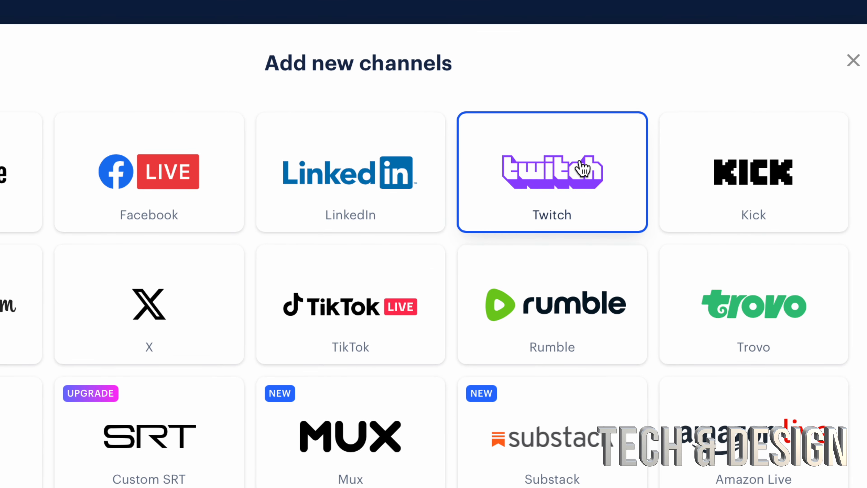
{"action": "left_click", "coordinate": [527, 167]}
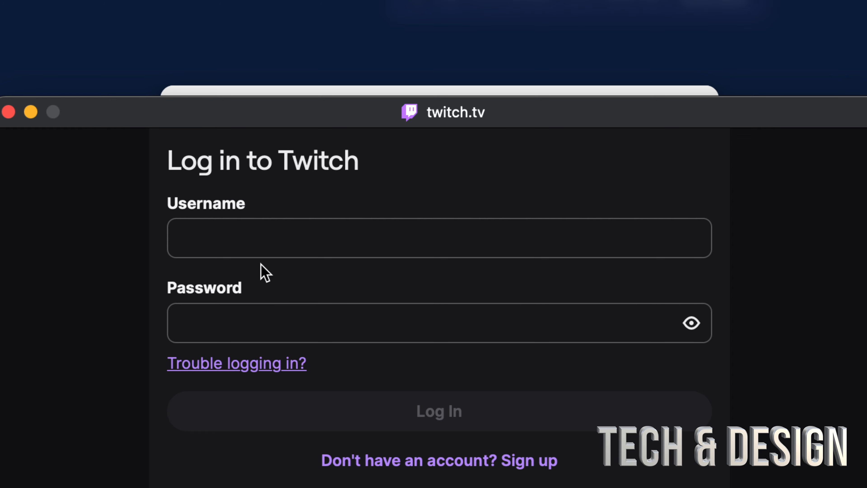
{"action": "left_click", "coordinate": [301, 225]}
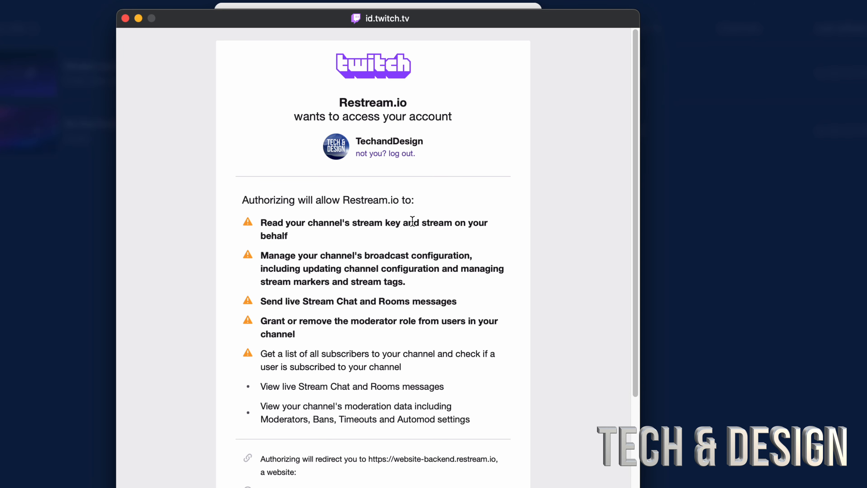
Review the permissions requested by Restream.io and authorize its access to the TechandDesign Twitch account
{"action": "scroll", "coordinate": [412, 222], "scroll_direction": "down", "scroll_amount": 3}
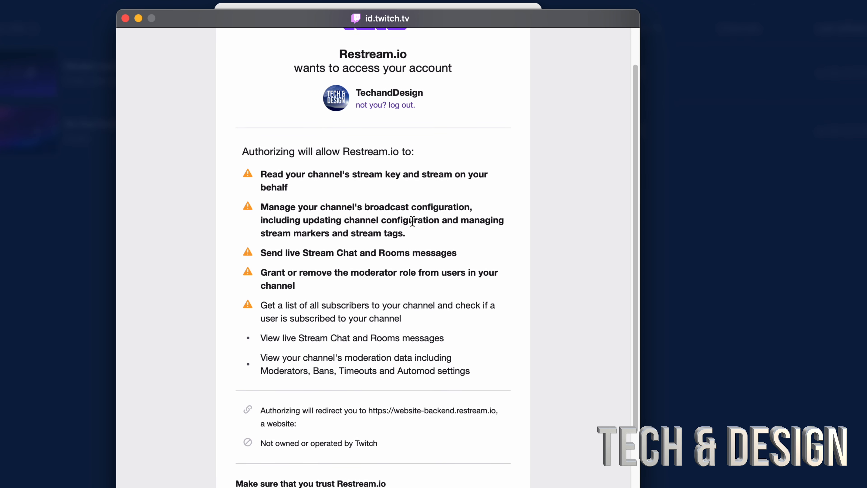
{"action": "scroll", "coordinate": [412, 222], "scroll_direction": "down", "scroll_amount": 3}
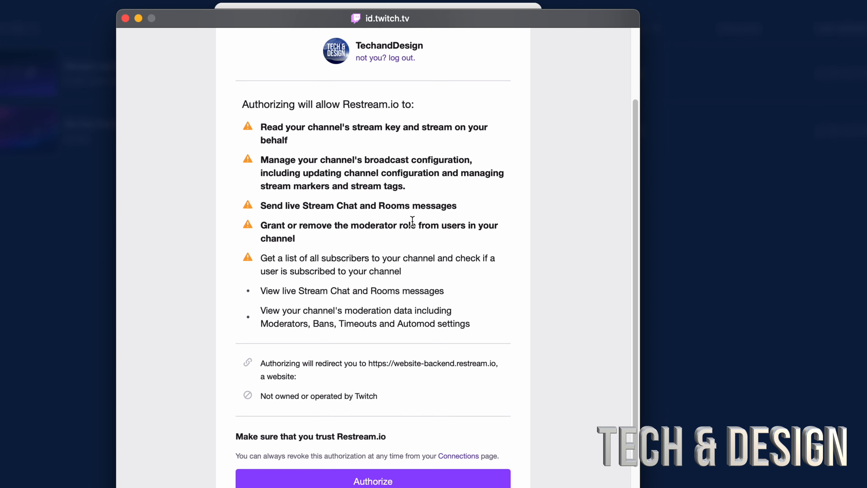
{"action": "scroll", "coordinate": [413, 221], "scroll_direction": "down", "scroll_amount": 2}
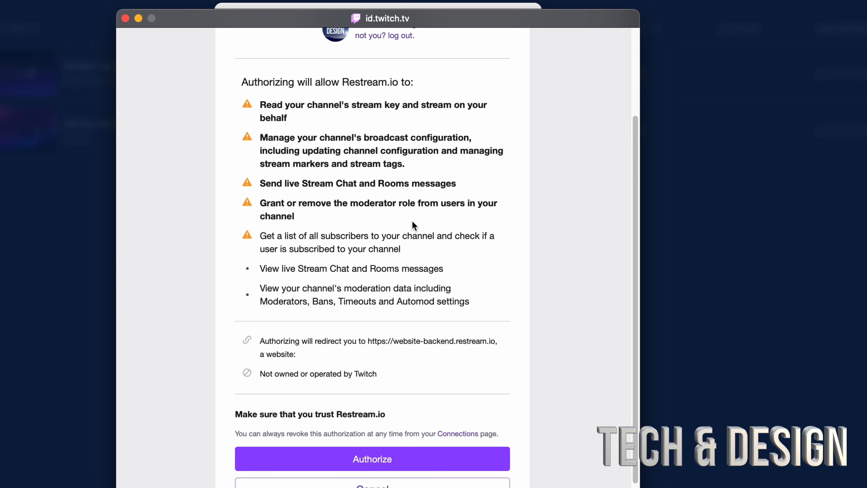
{"action": "scroll", "coordinate": [413, 223], "scroll_direction": "down", "scroll_amount": 3}
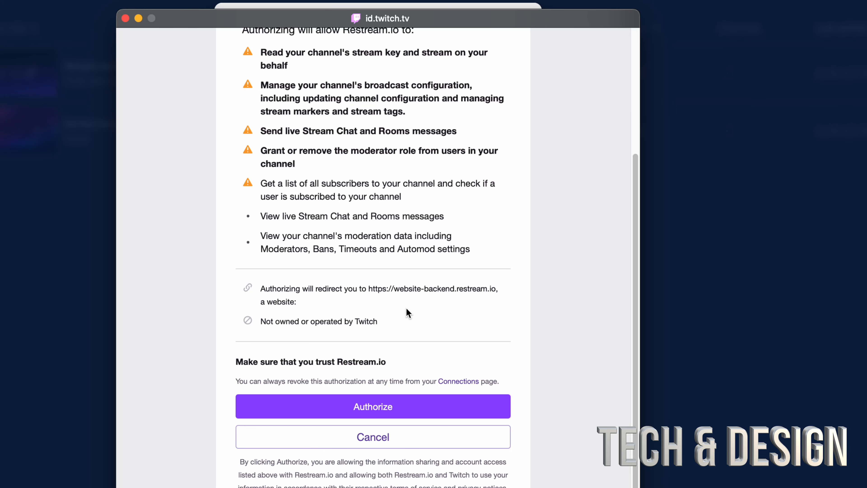
{"action": "scroll", "coordinate": [368, 181], "scroll_direction": "up", "scroll_amount": 10}
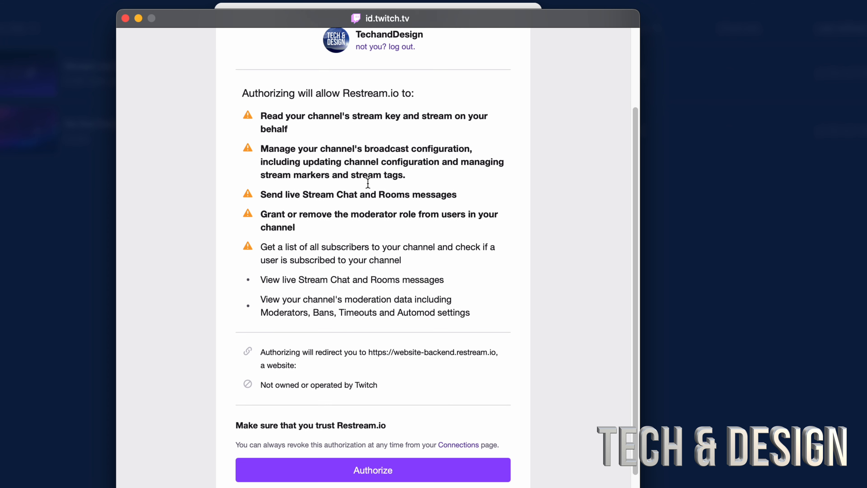
{"action": "scroll", "coordinate": [348, 190], "scroll_direction": "down", "scroll_amount": 10}
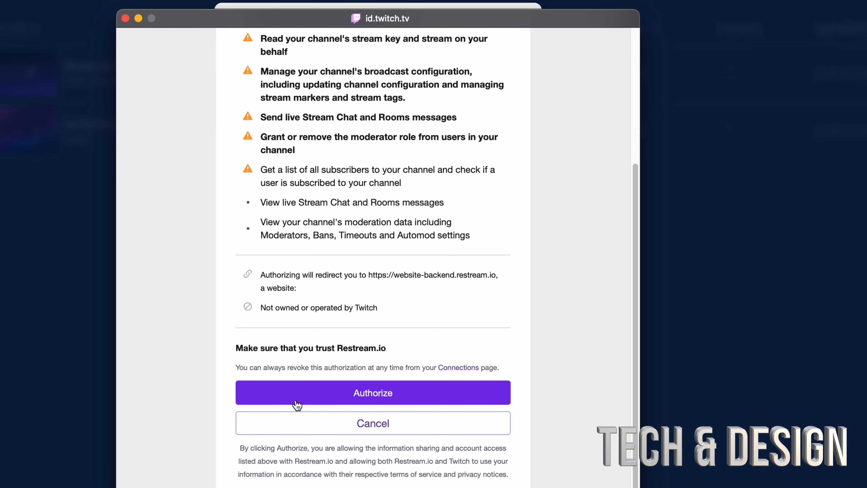
{"action": "left_click", "coordinate": [366, 394]}
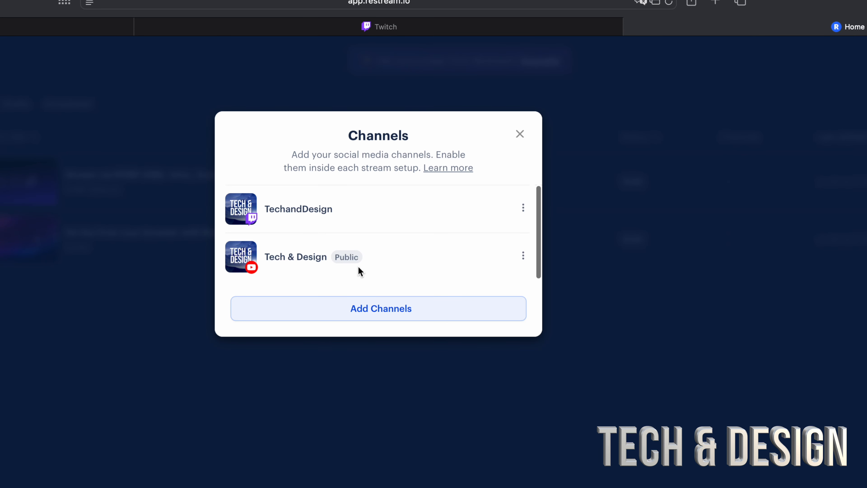
Review the list of connected Twitch and YouTube channels and close it
{"action": "scroll", "coordinate": [359, 267], "scroll_direction": "down", "scroll_amount": 2}
{"action": "left_click", "coordinate": [520, 140]}
{"action": "left_click", "coordinate": [519, 134]}
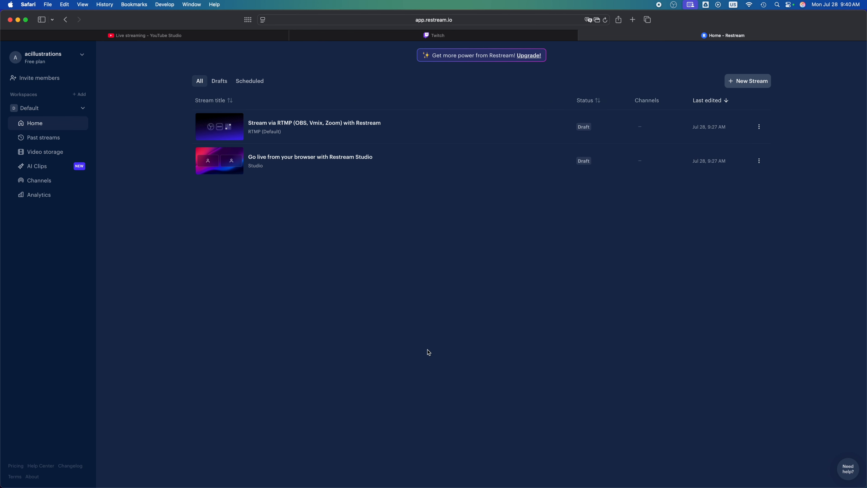
Look at the OBS window, return to Restream in the browser and review the connected channels list
{"action": "mouse_move", "coordinate": [501, 475]}
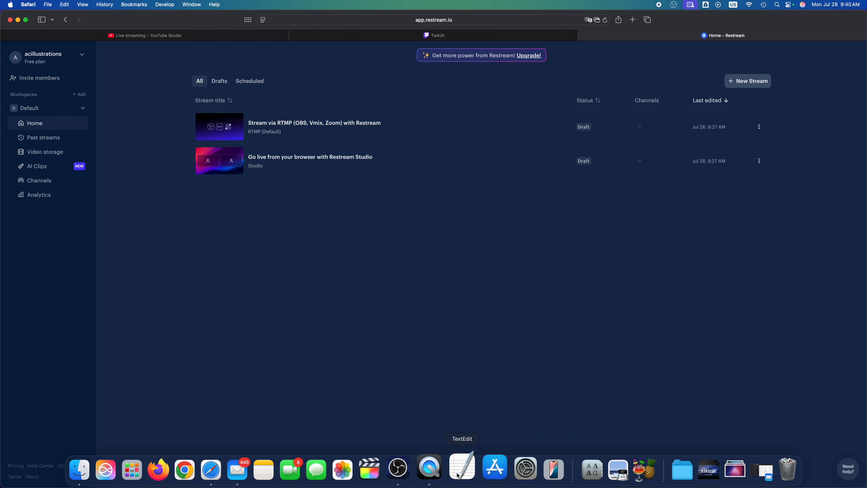
{"action": "left_click", "coordinate": [408, 468]}
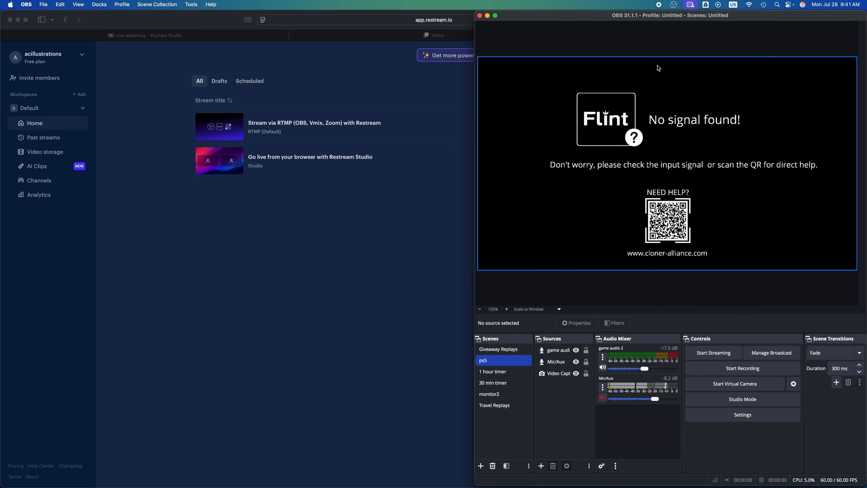
{"action": "left_click", "coordinate": [378, 274]}
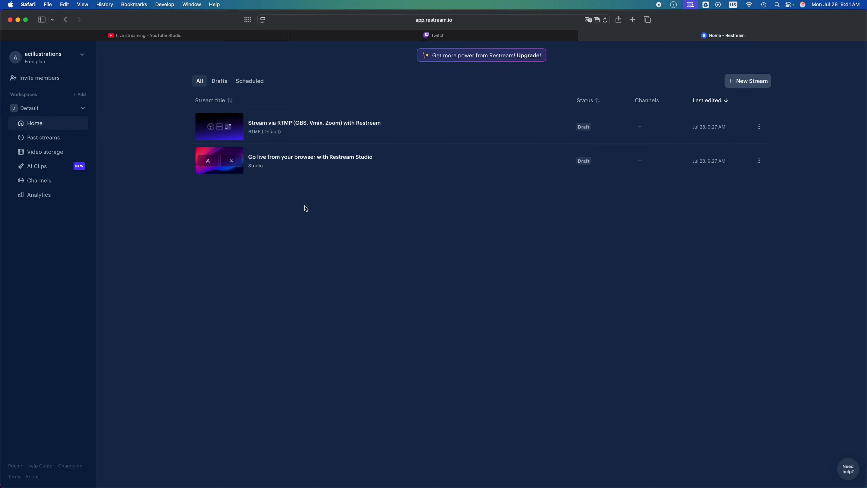
{"action": "left_click", "coordinate": [35, 181]}
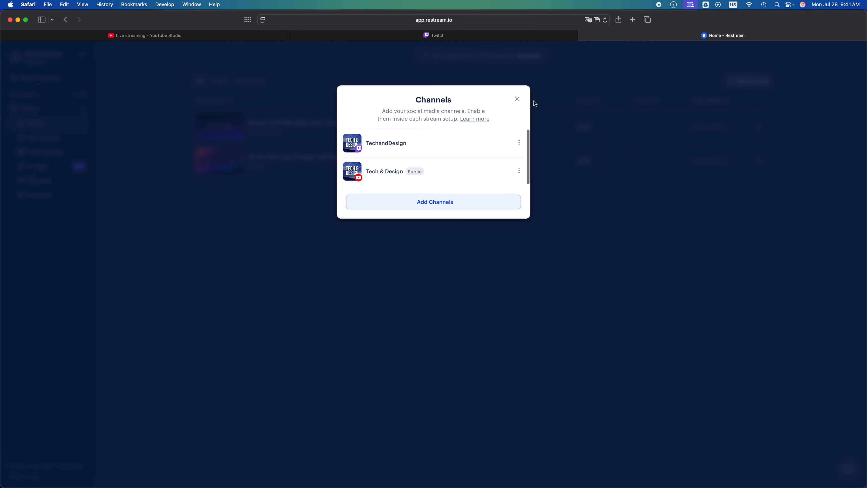
{"action": "left_click", "coordinate": [519, 99]}
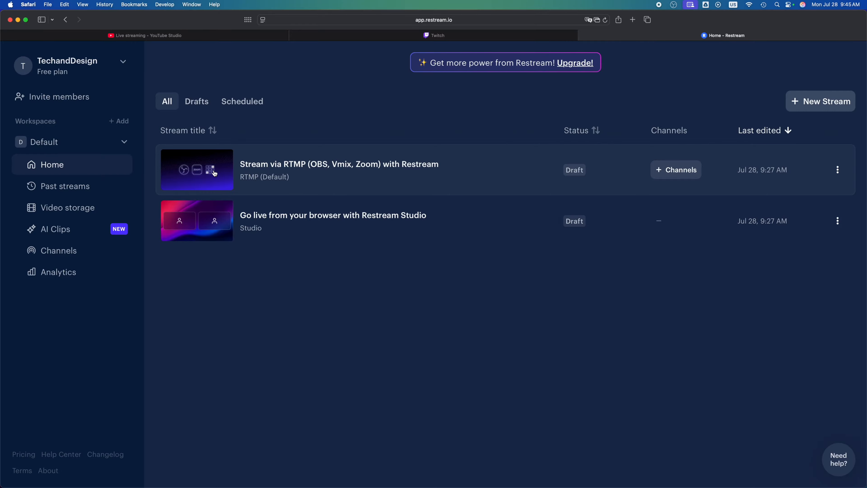
Open the "Stream via RTMP (OBS, Vmix, Zoom) with Restream" draft, dismiss the stream key tip and copy the RTMP URL
{"action": "left_click", "coordinate": [277, 167]}
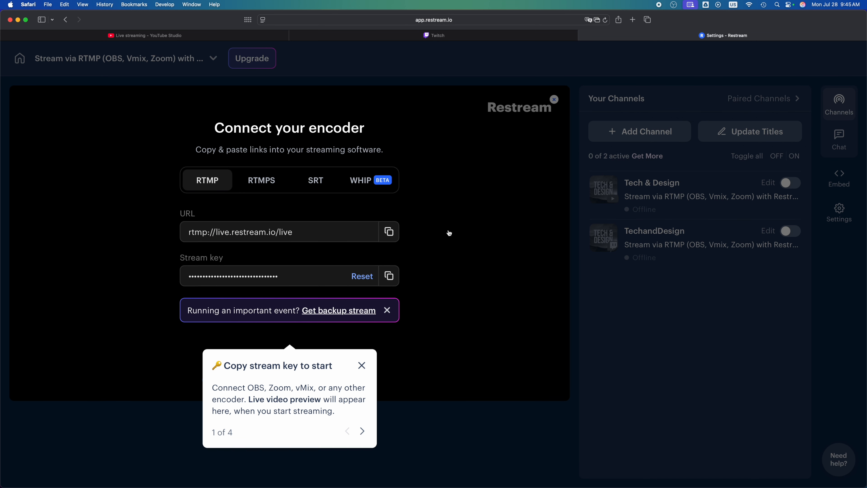
{"action": "left_click", "coordinate": [320, 236]}
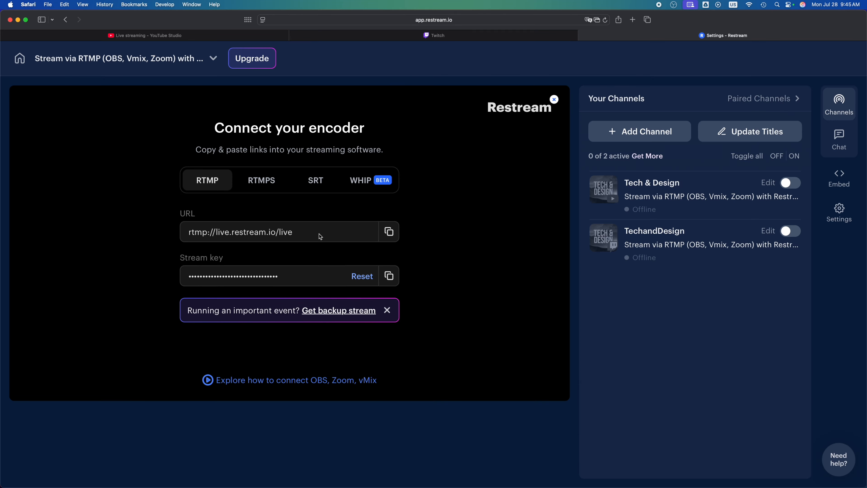
{"action": "left_click", "coordinate": [389, 231]}
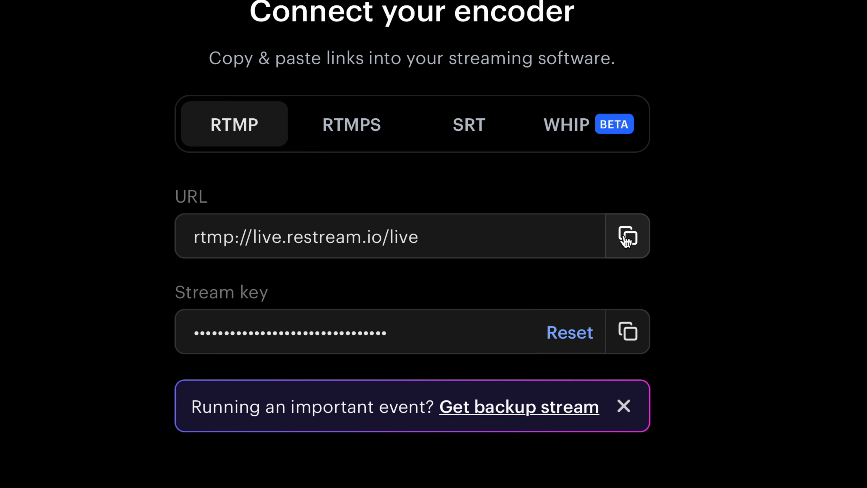
{"action": "left_click", "coordinate": [627, 238]}
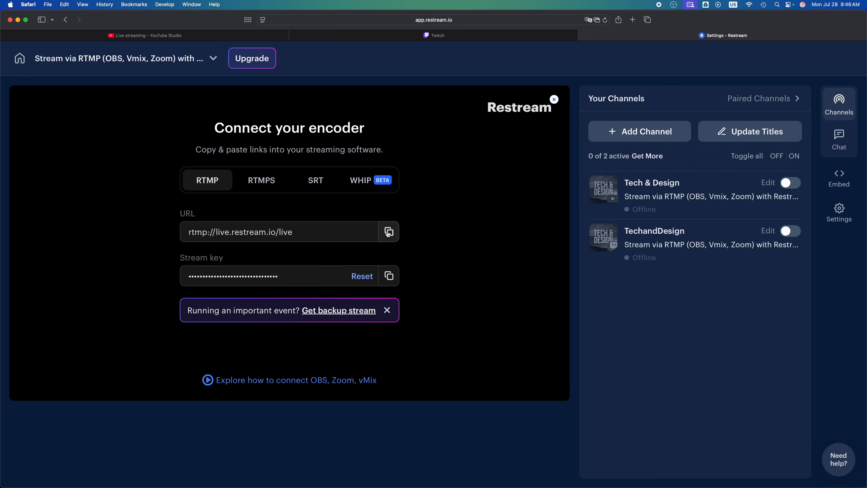
Switch to OBS, enlarge its window to fill the screen and open the Stream section of the preferences
{"action": "mouse_move", "coordinate": [465, 486]}
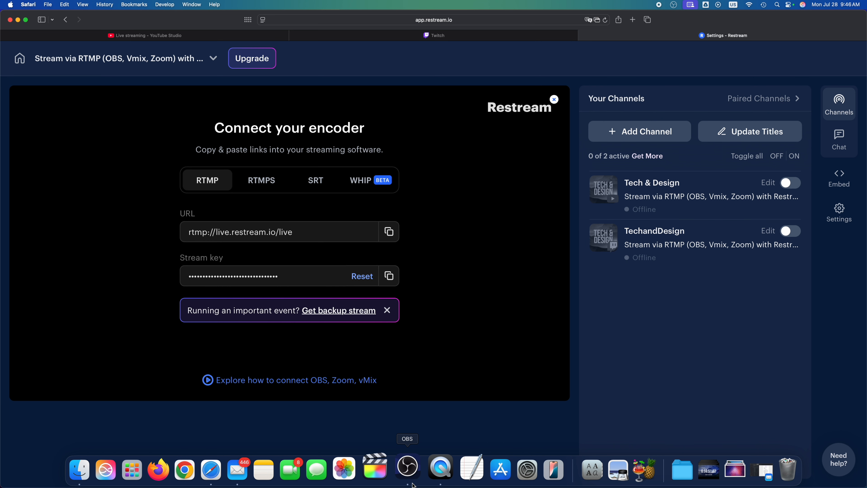
{"action": "left_click", "coordinate": [412, 482]}
{"action": "left_click_drag", "start_coordinate": [557, 15], "coordinate": [278, 3]}
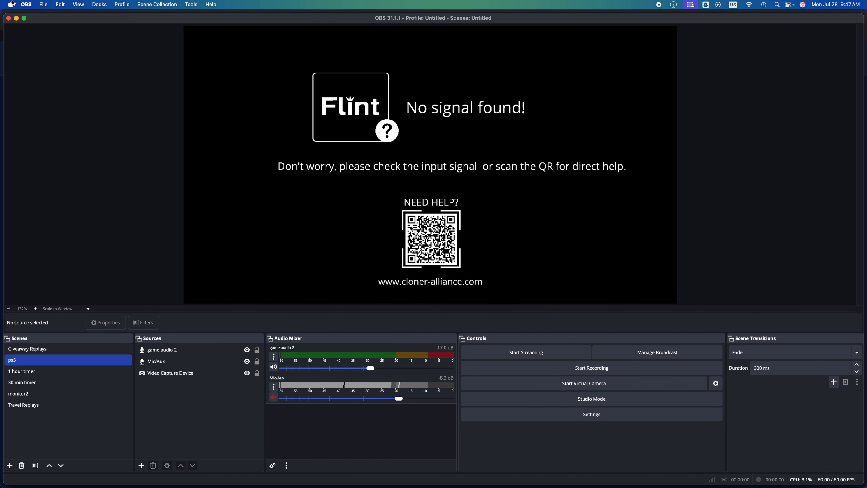
{"action": "left_click", "coordinate": [30, 3]}
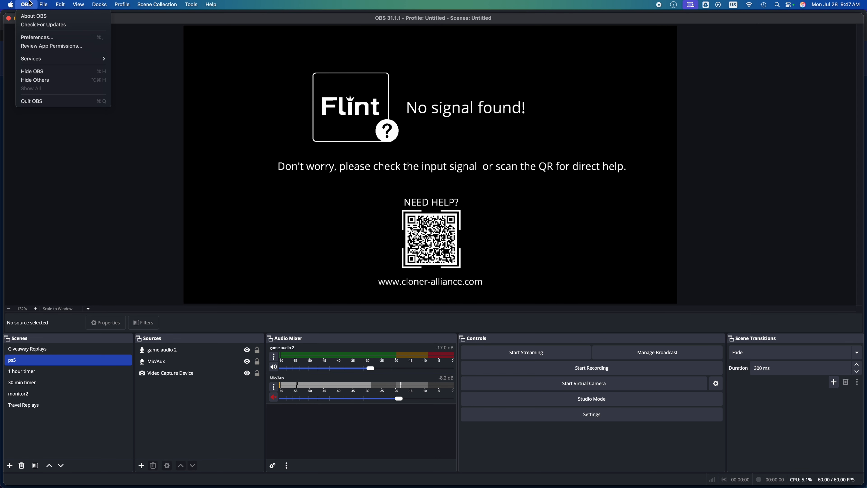
{"action": "mouse_move", "coordinate": [46, 4]}
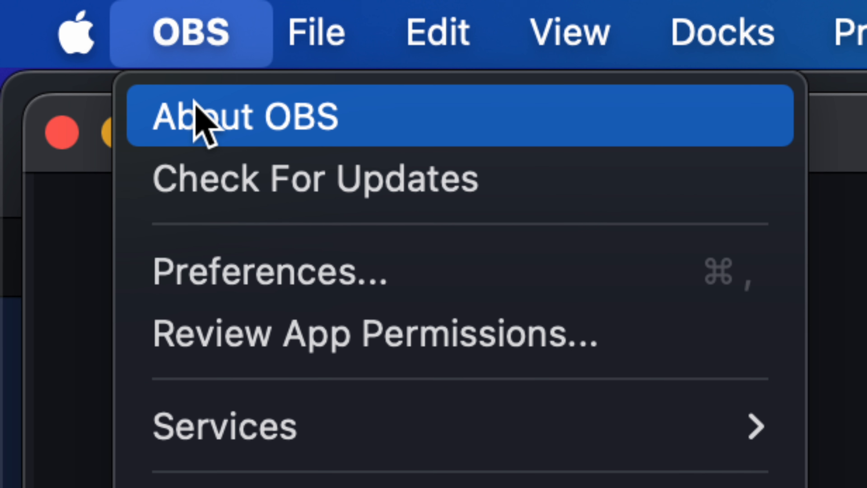
{"action": "left_click", "coordinate": [271, 277]}
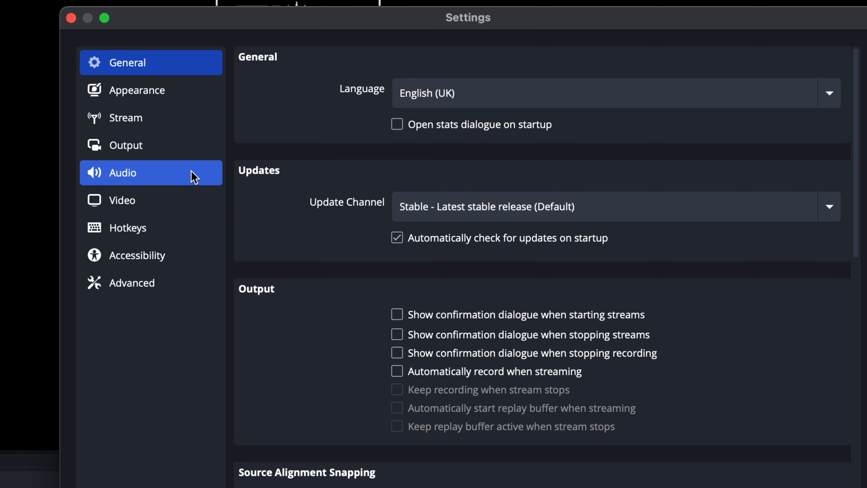
{"action": "left_click", "coordinate": [141, 123]}
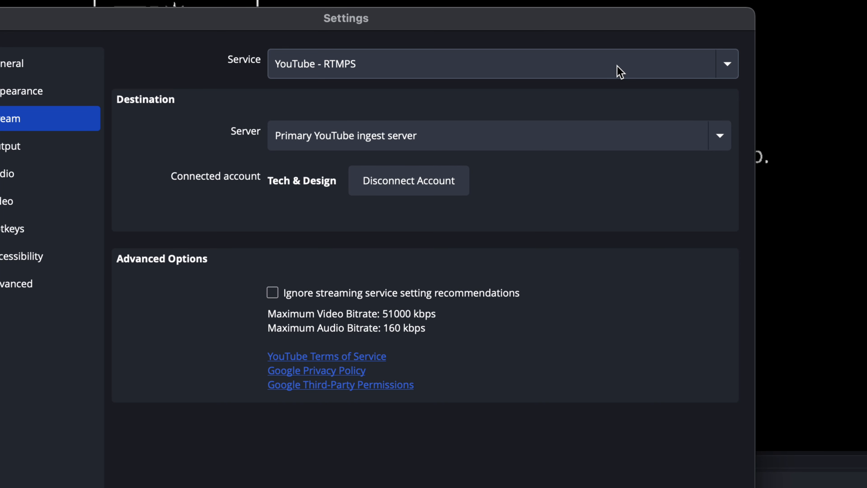
Set the streaming service to Restream.io, connect the Restream account by allowing the OBS Studio permissions, and apply the settings
{"action": "left_click", "coordinate": [619, 72]}
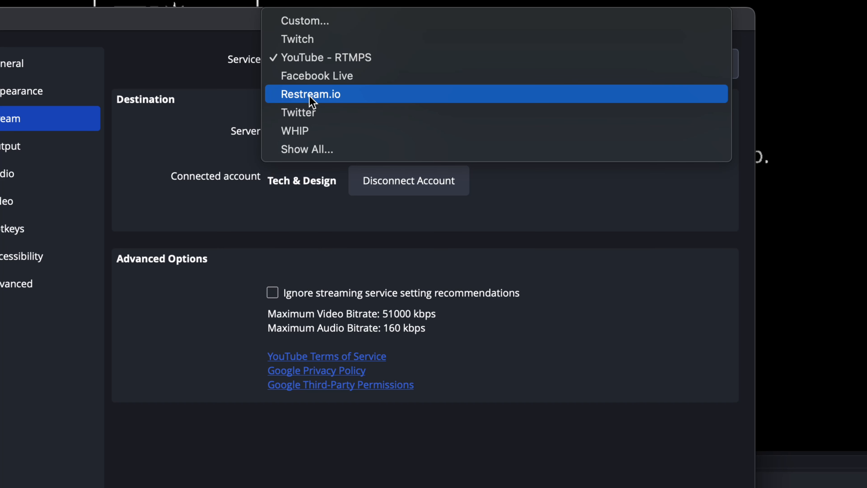
{"action": "left_click", "coordinate": [340, 99]}
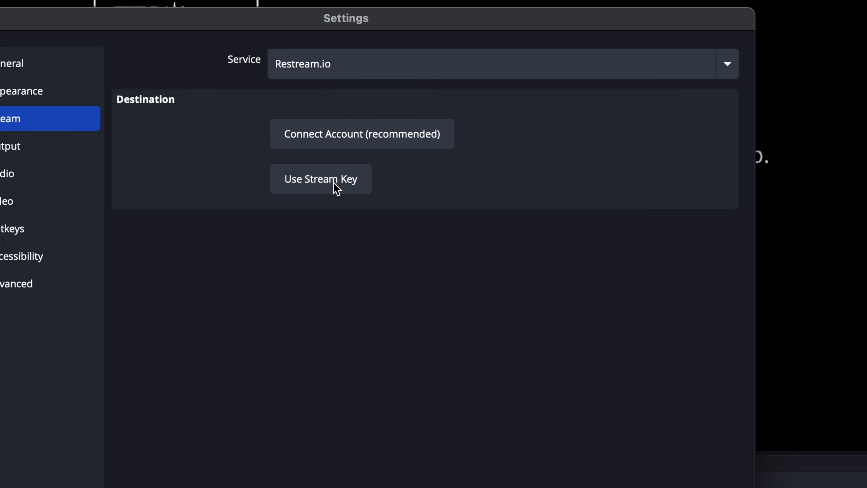
{"action": "left_click", "coordinate": [316, 140]}
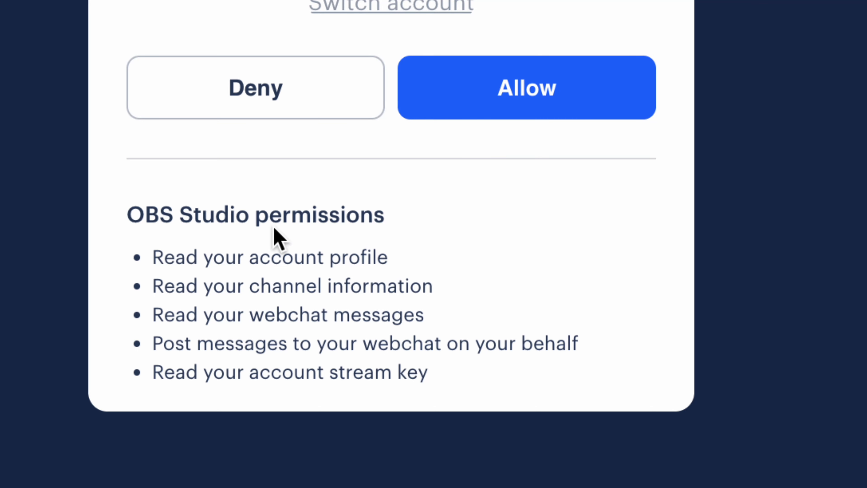
{"action": "left_click", "coordinate": [450, 119]}
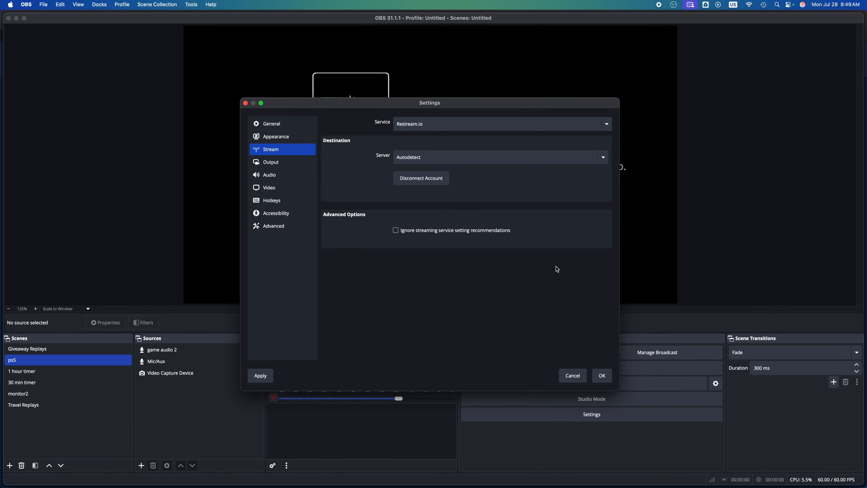
{"action": "left_click", "coordinate": [260, 376]}
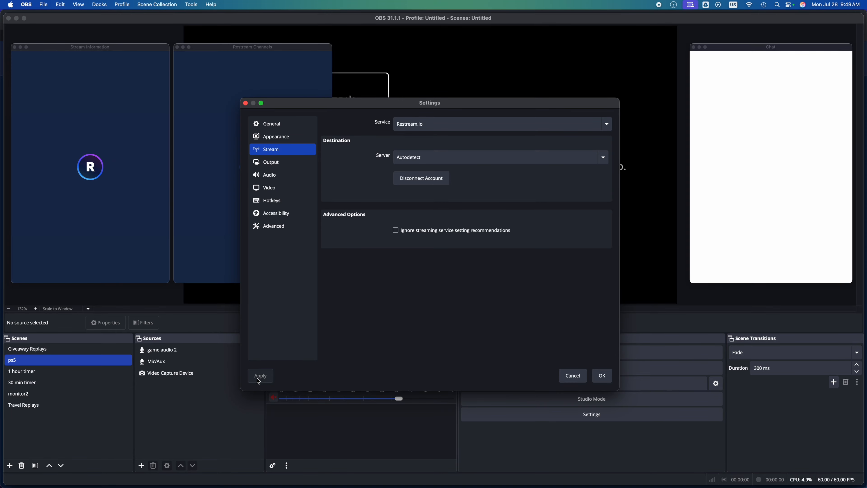
{"action": "left_click", "coordinate": [603, 375]}
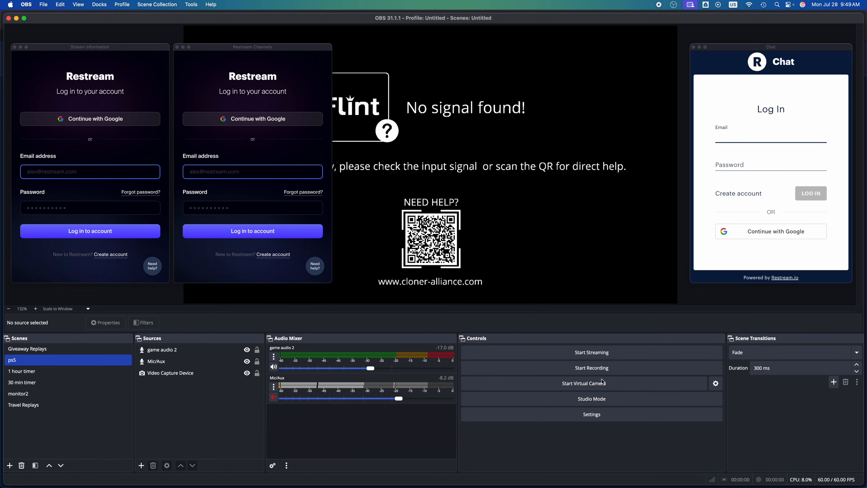
Place the Stream Information and Chat windows beside the Restream Channels window and select the 30 min timer scene
{"action": "left_click_drag", "start_coordinate": [98, 48], "coordinate": [450, 51]}
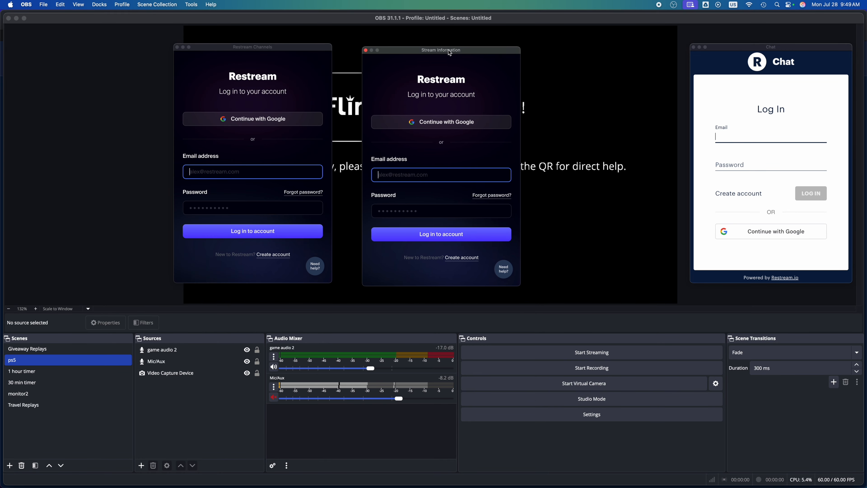
{"action": "left_click_drag", "start_coordinate": [786, 51], "coordinate": [635, 58]}
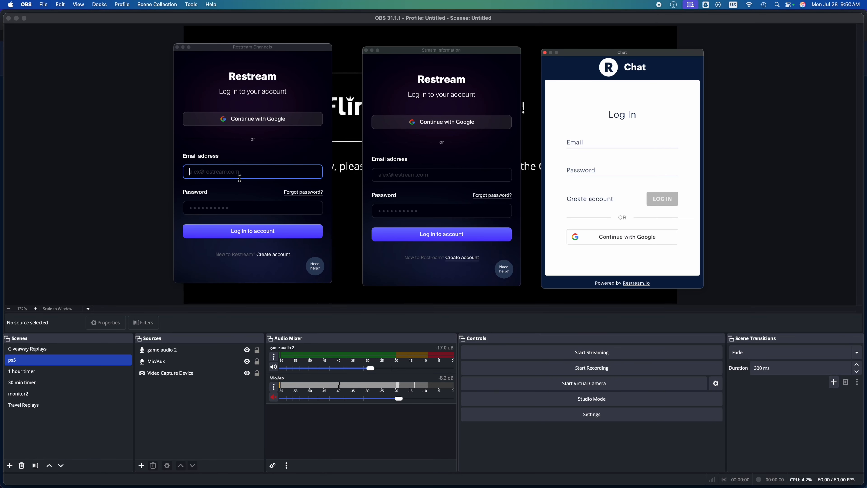
{"action": "left_click", "coordinate": [21, 382]}
Log in to the Restream account in the Restream Channels, Stream Information and Chat windows
{"action": "left_click", "coordinate": [201, 175]}
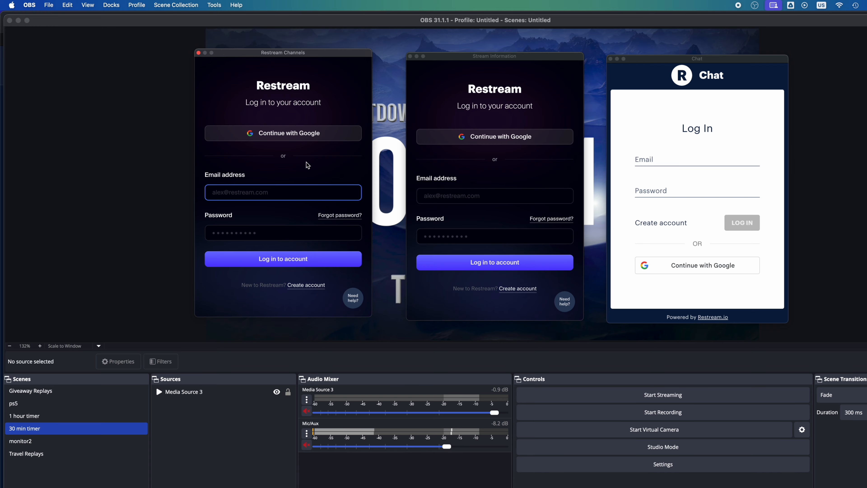
{"action": "right_click", "coordinate": [256, 194]}
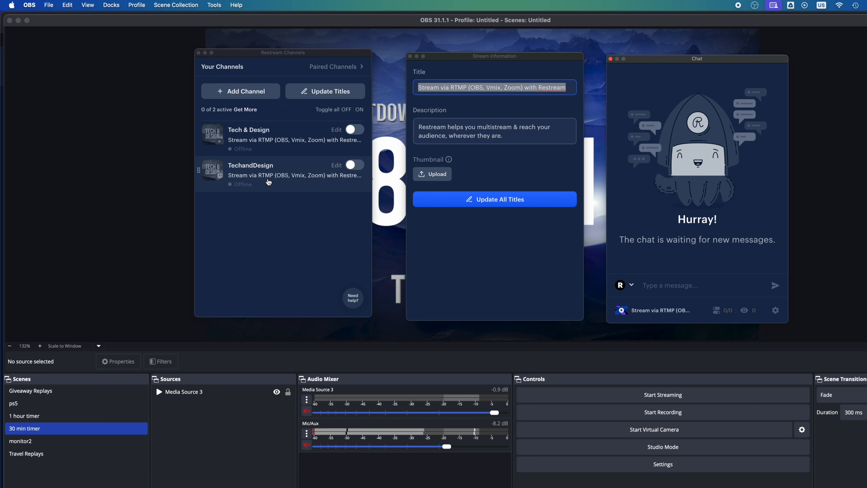
Replace the title in the Stream Information window with "Test Stream"
{"action": "left_click", "coordinate": [570, 88]}
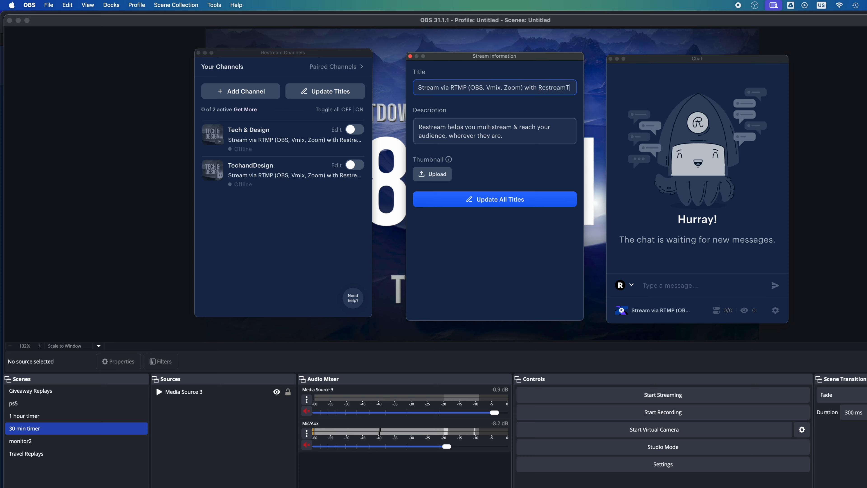
{"action": "key", "text": "BackSpace"}
{"action": "key", "text": "BackSpace"}
{"action": "key", "text": "BackSpace"}
{"action": "key", "text": "BackSpace"}
{"action": "key", "text": "BackSpace"}
{"action": "key", "text": "BackSpace"}
{"action": "key", "text": "BackSpace"}
{"action": "key", "text": "BackSpace"}
{"action": "key", "text": "BackSpace"}
{"action": "key", "text": "BackSpace"}
{"action": "key", "text": "BackSpace"}
{"action": "key", "text": "BackSpace"}
{"action": "key", "text": "BackSpace"}
{"action": "key", "text": "BackSpace"}
{"action": "key", "text": "BackSpace"}
{"action": "key", "text": "BackSpace"}
{"action": "key", "text": "BackSpace"}
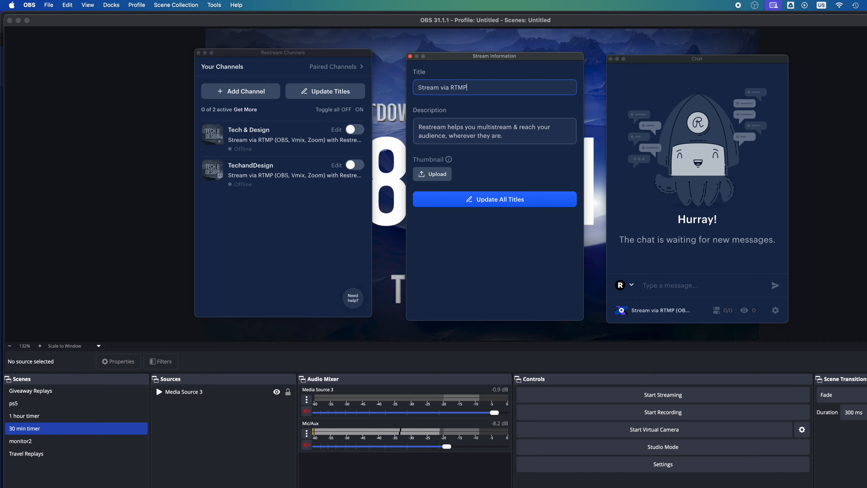
{"action": "key", "text": "BackSpace"}
{"action": "key", "text": "BackSpace"}
{"action": "key", "text": "BackSpace"}
{"action": "key", "text": "BackSpace"}
{"action": "type", "text": "Test Stream"}
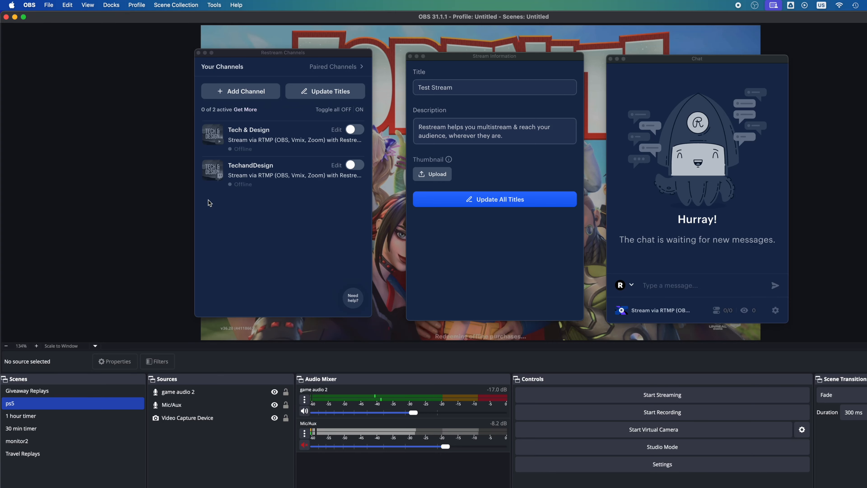
Add "Gaming" to the start of the stream title and replace the description with "Test"
{"action": "left_click", "coordinate": [419, 86]}
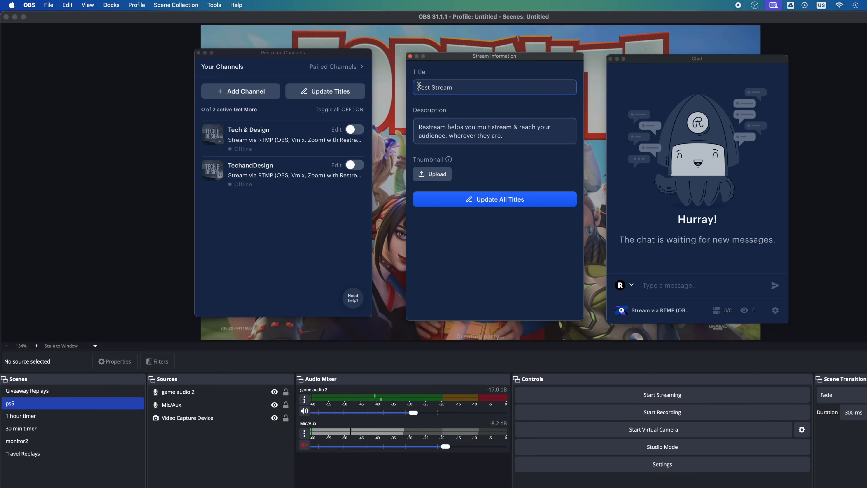
{"action": "type", "text": "Gaming"}
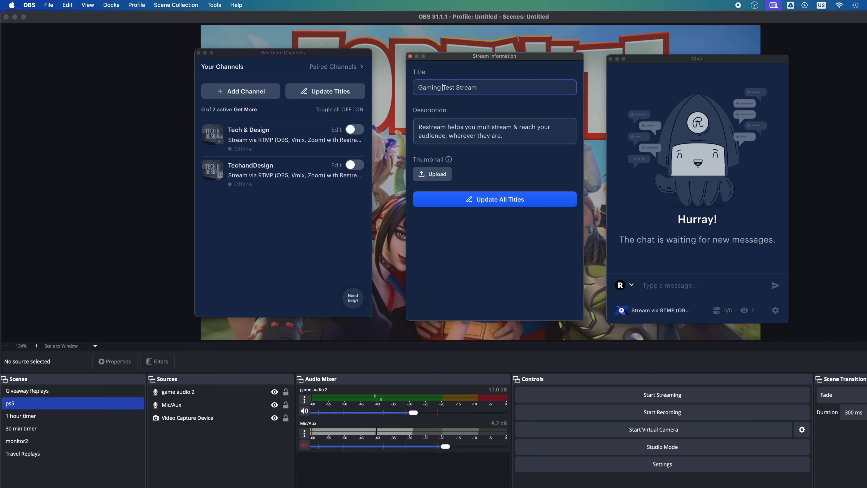
{"action": "left_click", "coordinate": [455, 133]}
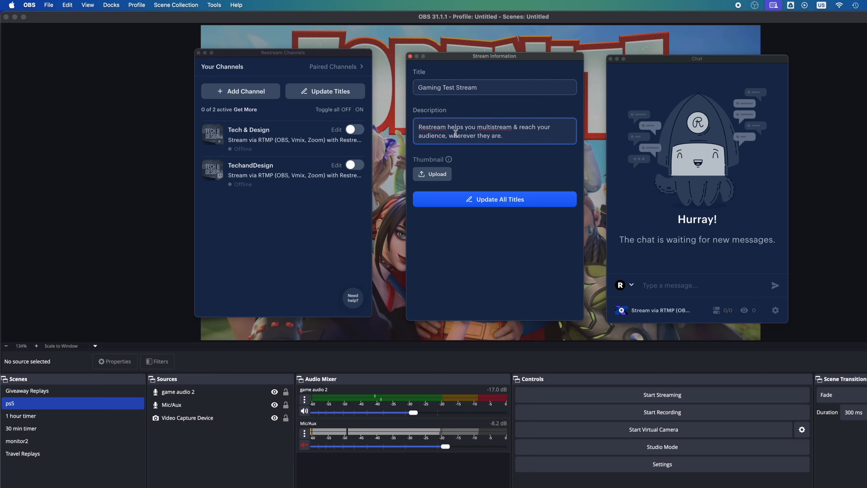
{"action": "triple_click", "coordinate": [529, 134]}
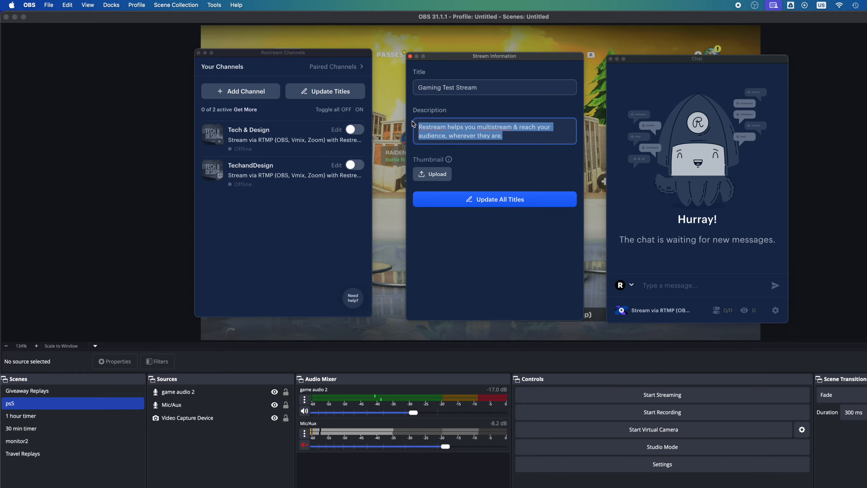
{"action": "key", "text": "BackSpace"}
{"action": "type", "text": "T"}
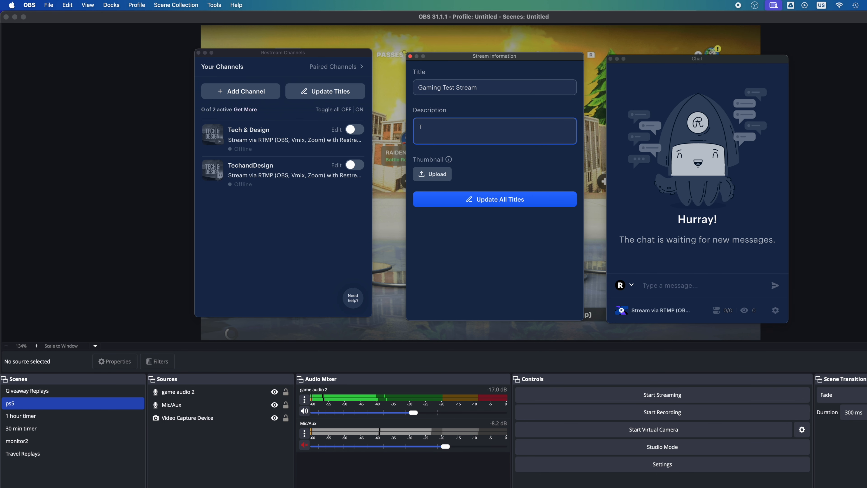
{"action": "type", "text": "est"}
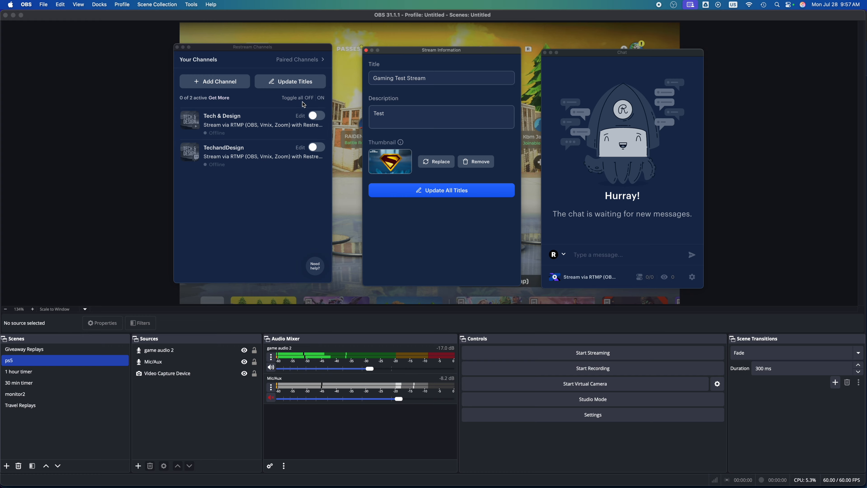
Enable the Tech & Design YouTube channel and the TechandDesign Twitch channel, and start streaming
{"action": "left_click", "coordinate": [317, 117]}
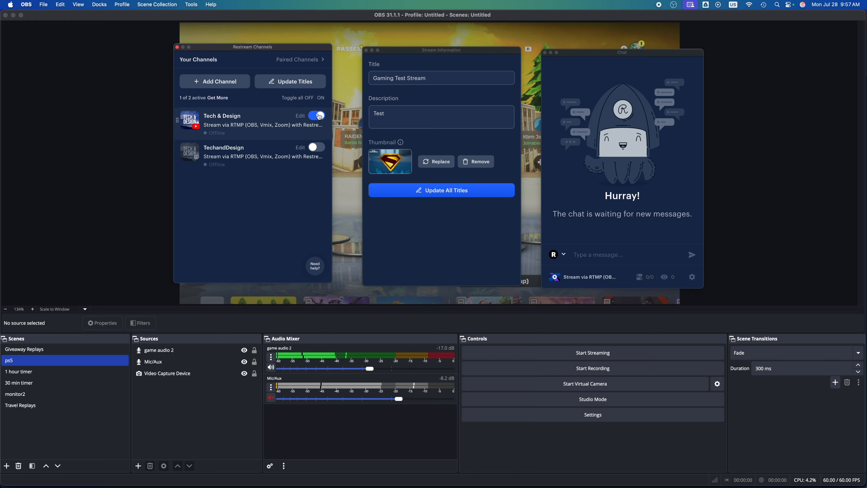
{"action": "left_click", "coordinate": [320, 148]}
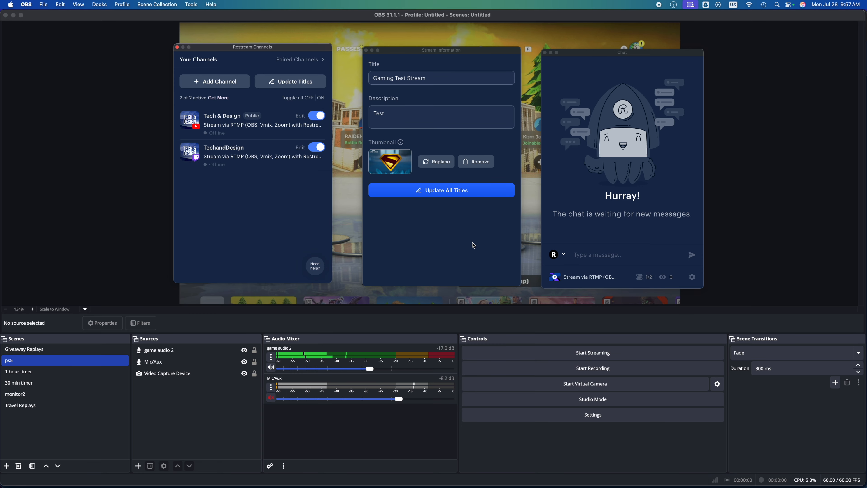
{"action": "left_click", "coordinate": [565, 357]}
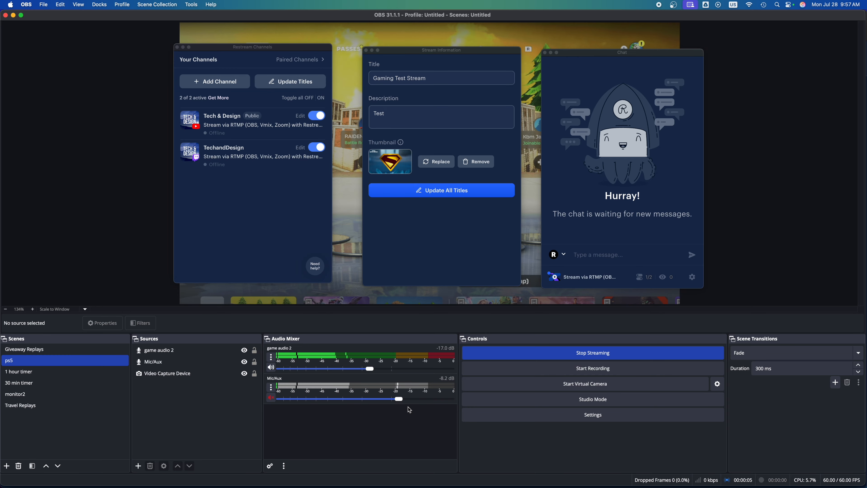
Start recording alongside the stream and unmute the Mic/Aux audio
{"action": "left_click", "coordinate": [514, 372]}
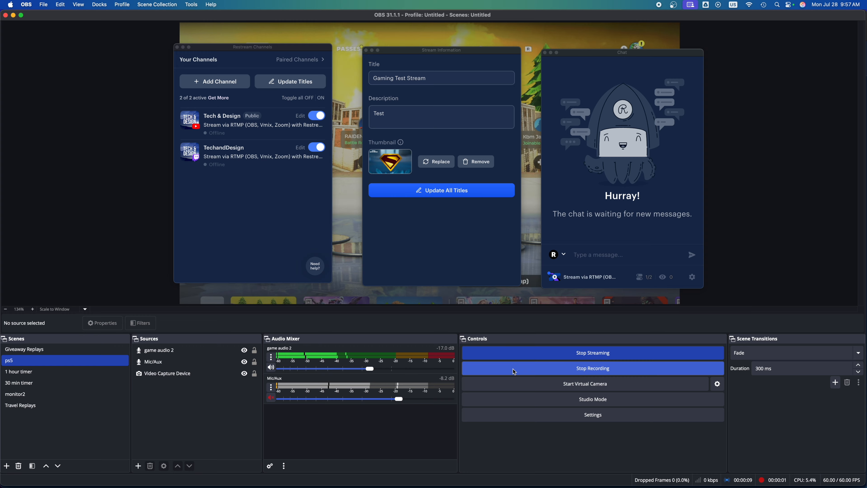
{"action": "left_click", "coordinate": [273, 400]}
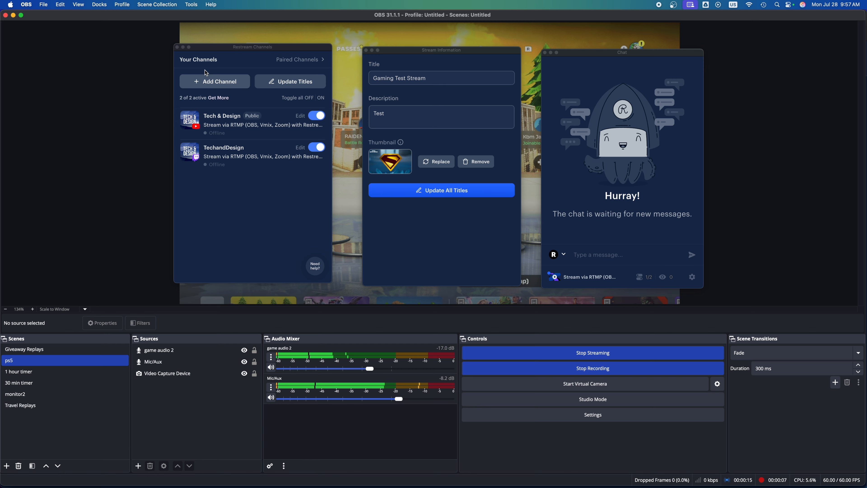
Close the Restream Channels and Stream Information windows and place the Chat window beside the preview, clear of the game picture
{"action": "left_click_drag", "start_coordinate": [225, 50], "coordinate": [256, 58]}
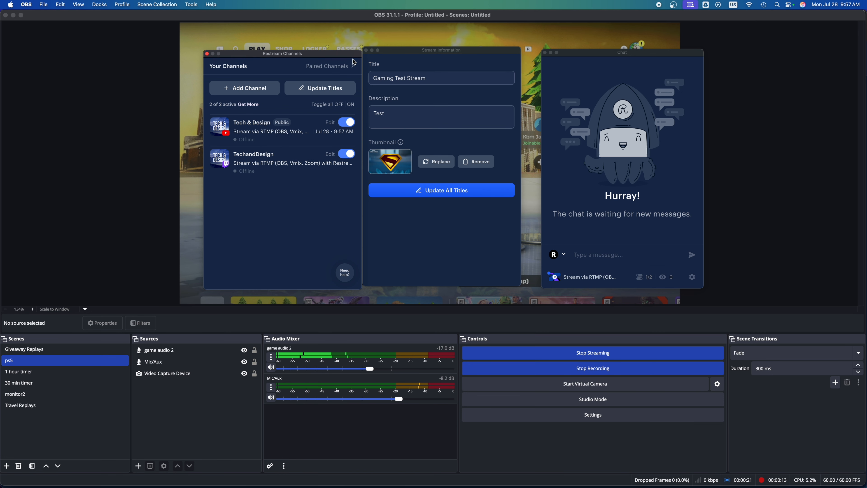
{"action": "left_click_drag", "start_coordinate": [457, 50], "coordinate": [765, 30]}
{"action": "left_click", "coordinate": [255, 57]}
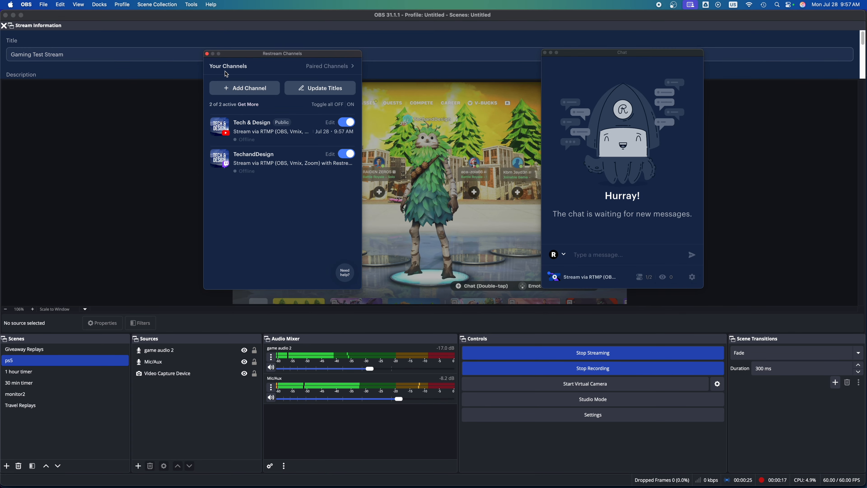
{"action": "left_click", "coordinate": [208, 55]}
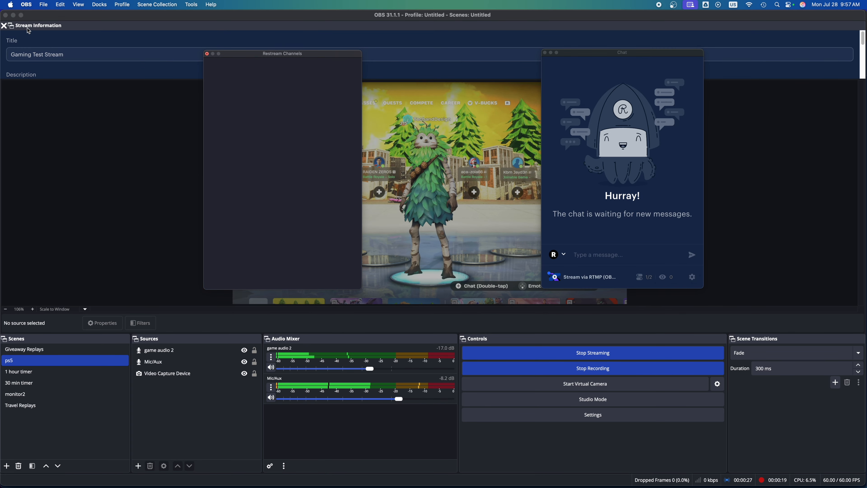
{"action": "left_click", "coordinate": [3, 26]}
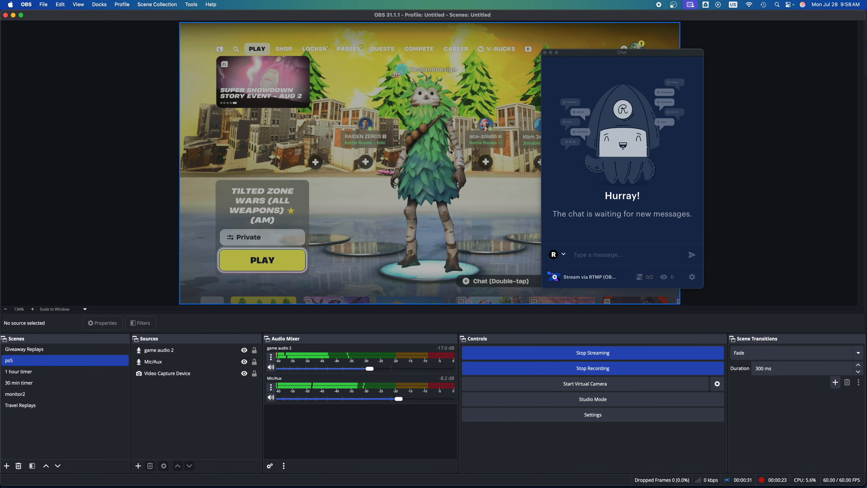
{"action": "left_click_drag", "start_coordinate": [568, 54], "coordinate": [716, 74]}
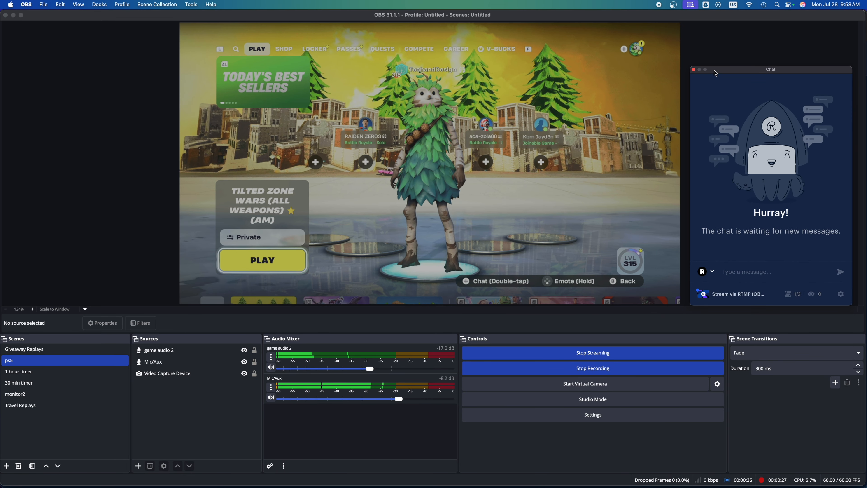